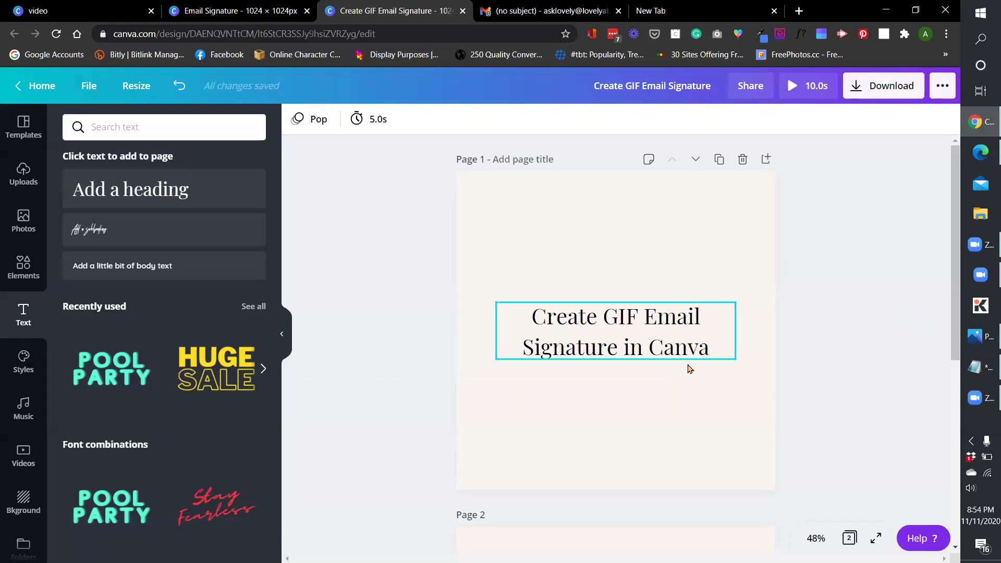
Switch to the Gmail test email and scroll through its animated GIF signature.
left_click(531, 8)
scroll(404, 367, "up", 1)
scroll(409, 372, "down", 1)
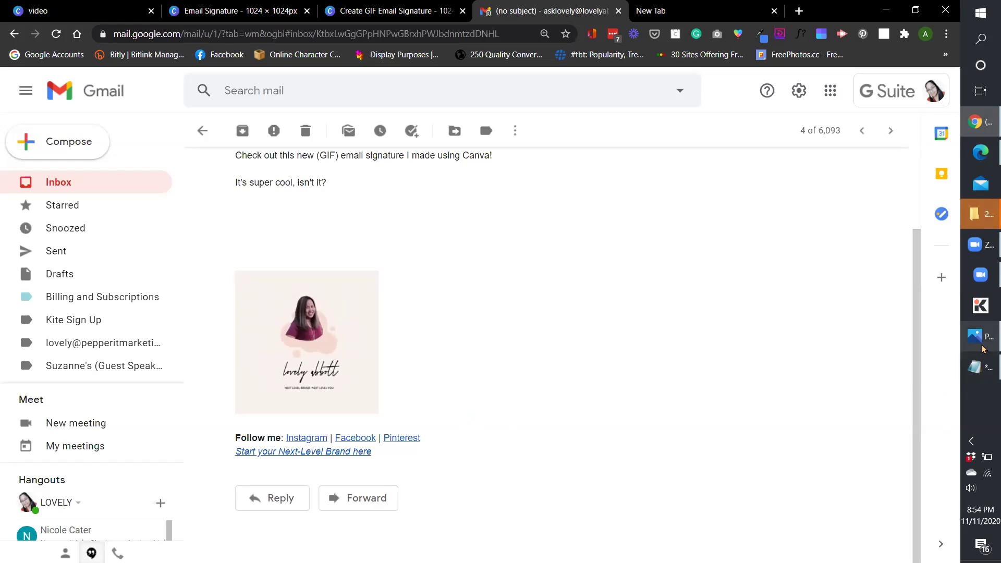
View the signature GIF in the Photos app, then return to Chrome.
mouse_move(976, 337)
left_click(889, 338)
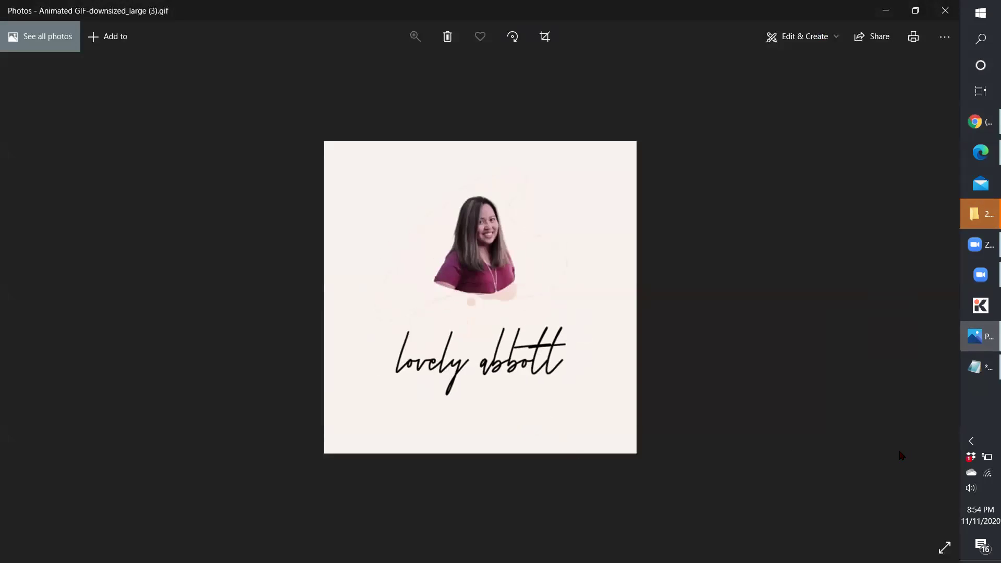
left_click(985, 130)
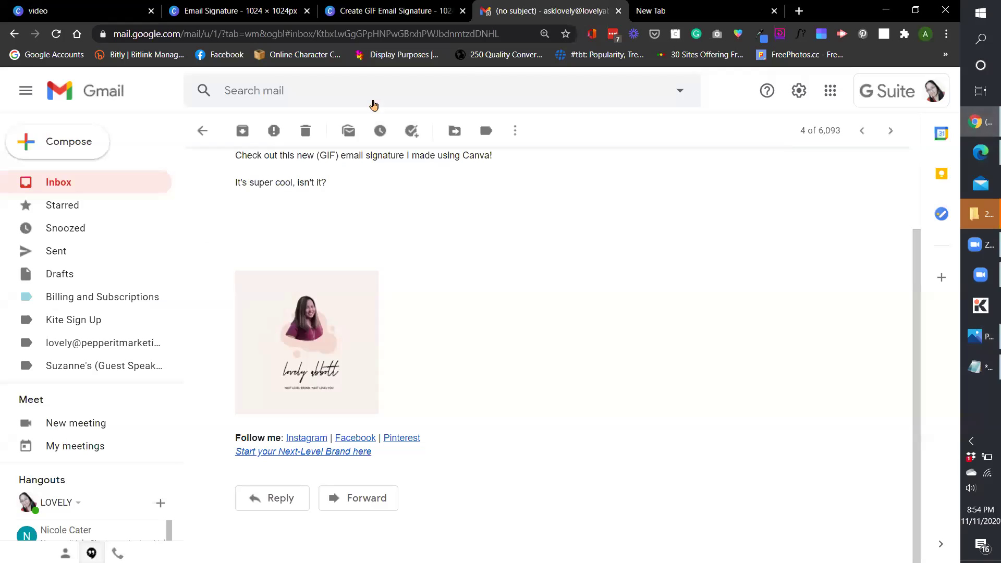
Return to the Canva design, check its File options, then recheck the Gmail message.
left_click(400, 12)
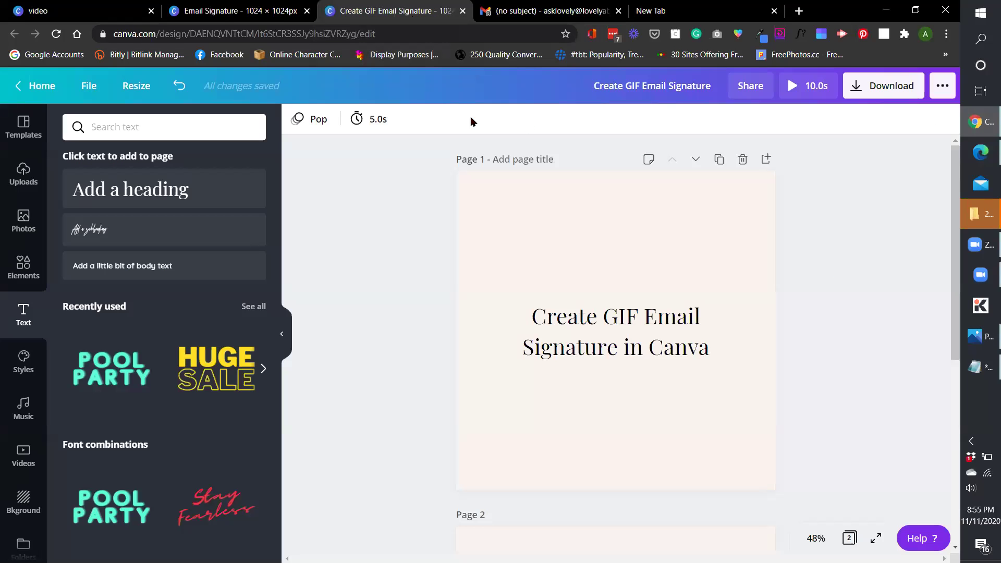
left_click(89, 85)
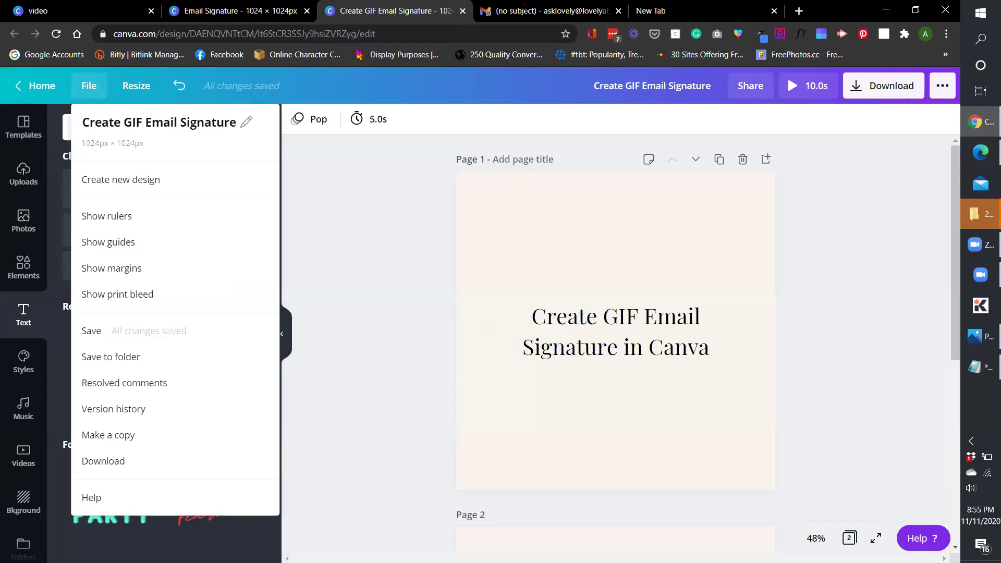
left_click(542, 10)
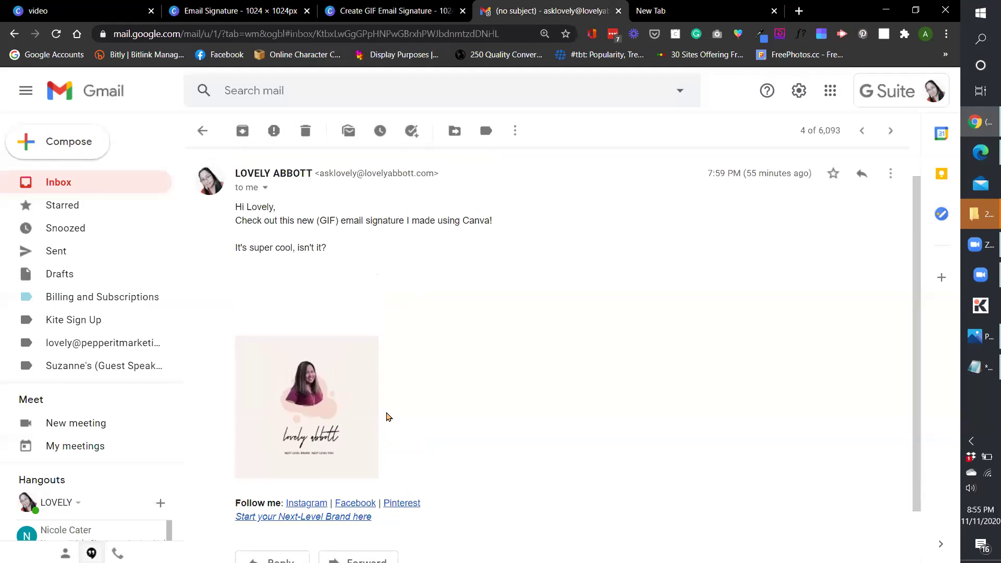
scroll(387, 417, "down", 1)
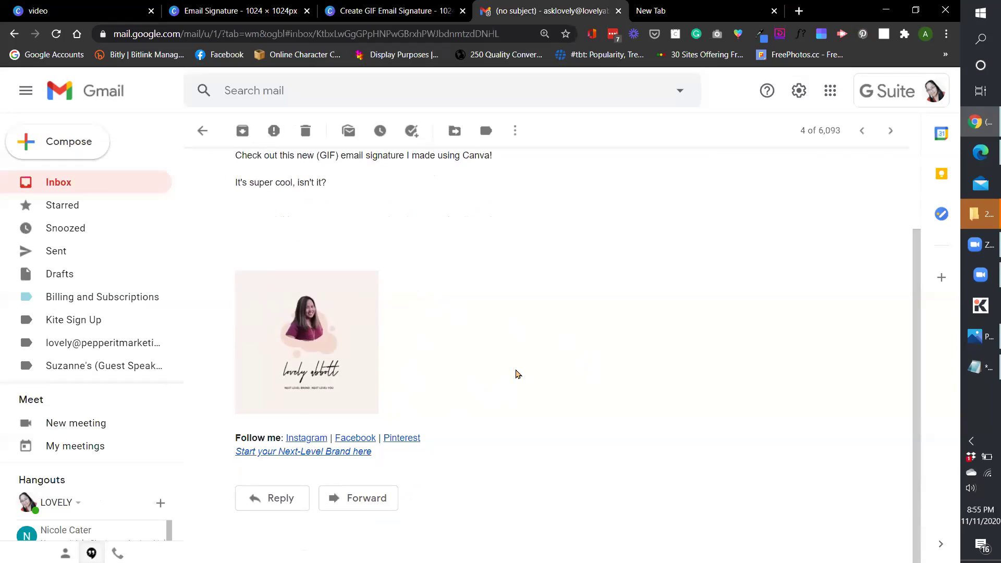
Compare the Canva design with the email and scroll down to the animated page 2.
left_click(403, 14)
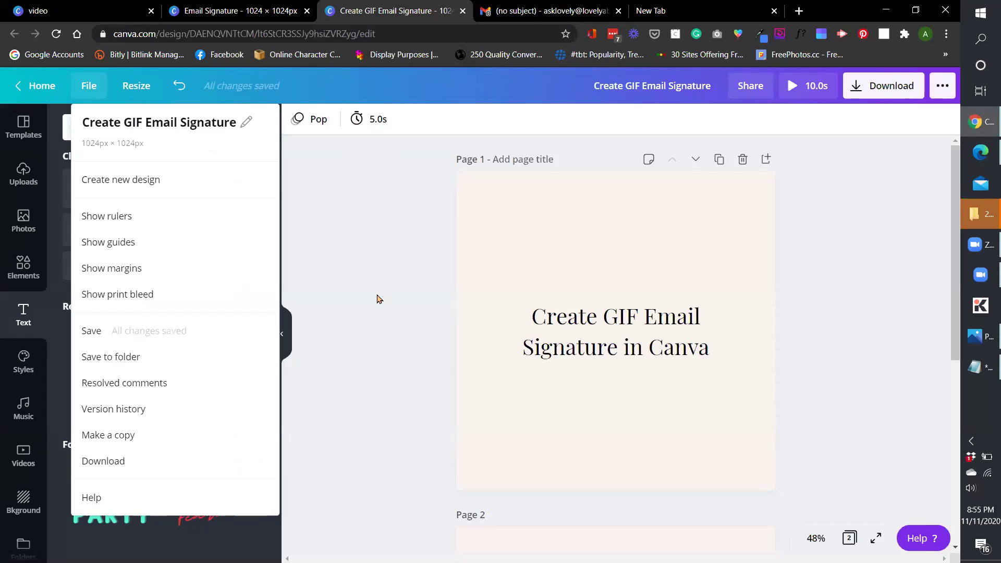
scroll(463, 294, "down", 1)
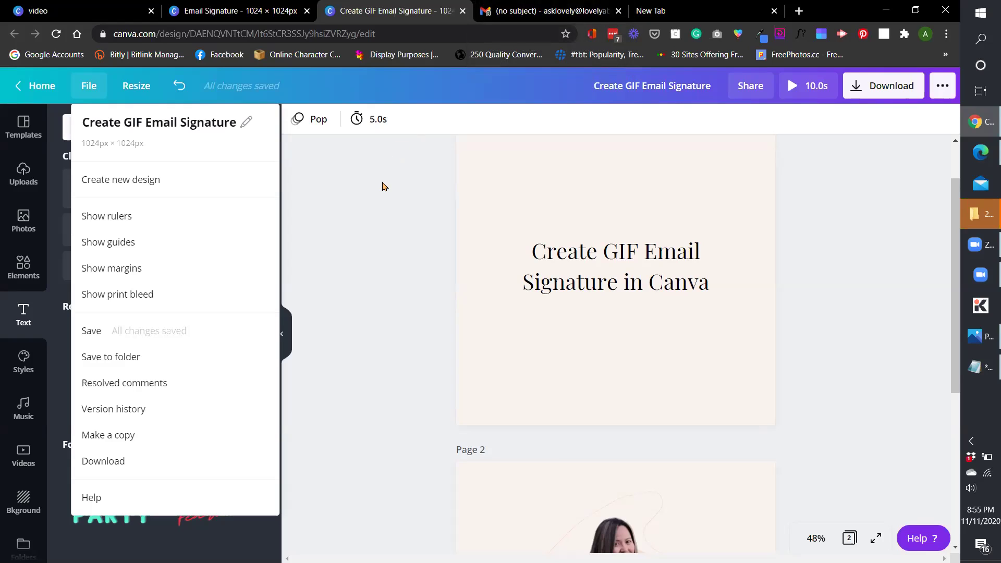
scroll(712, 354, "down", 4)
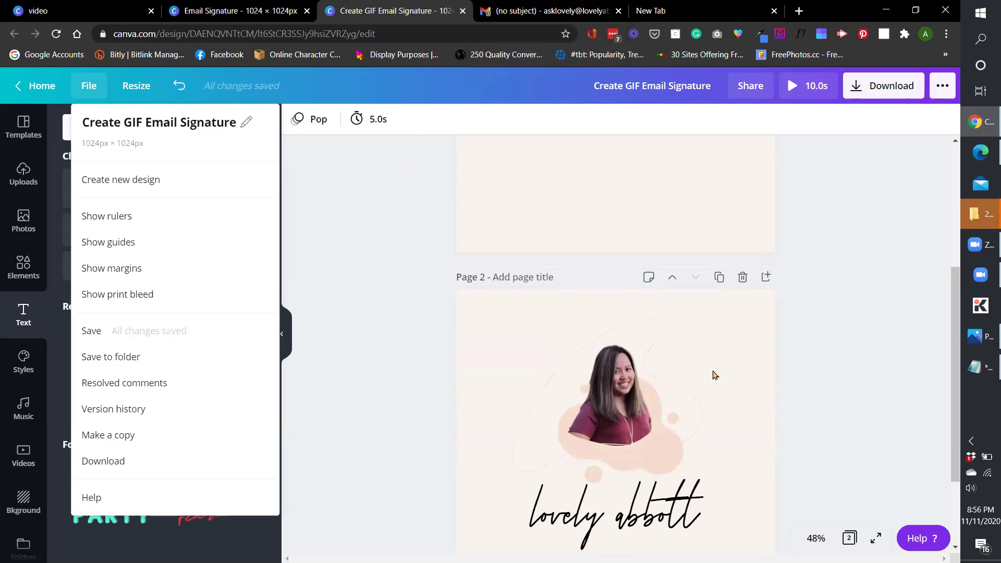
scroll(715, 376, "up", 4)
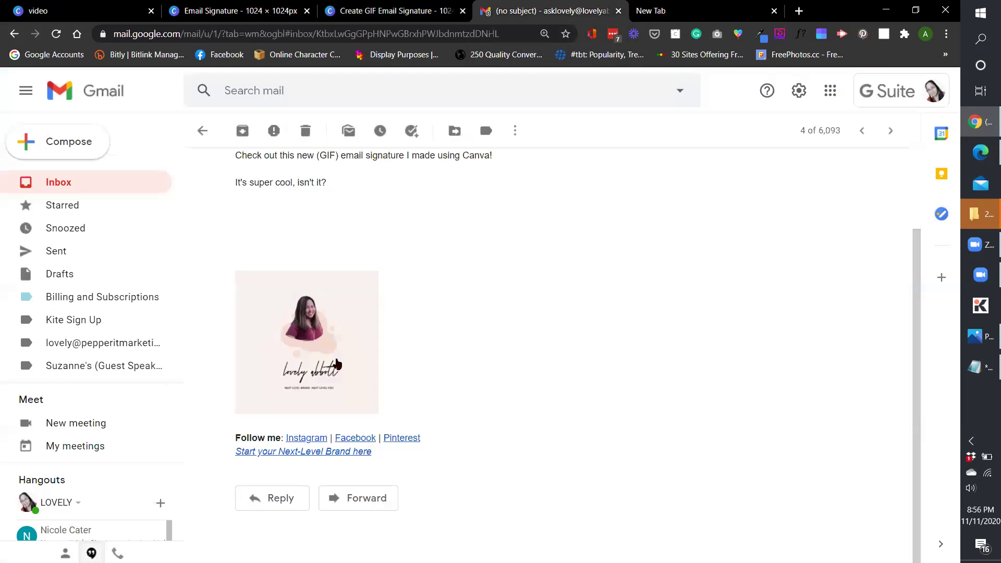
left_click(540, 11)
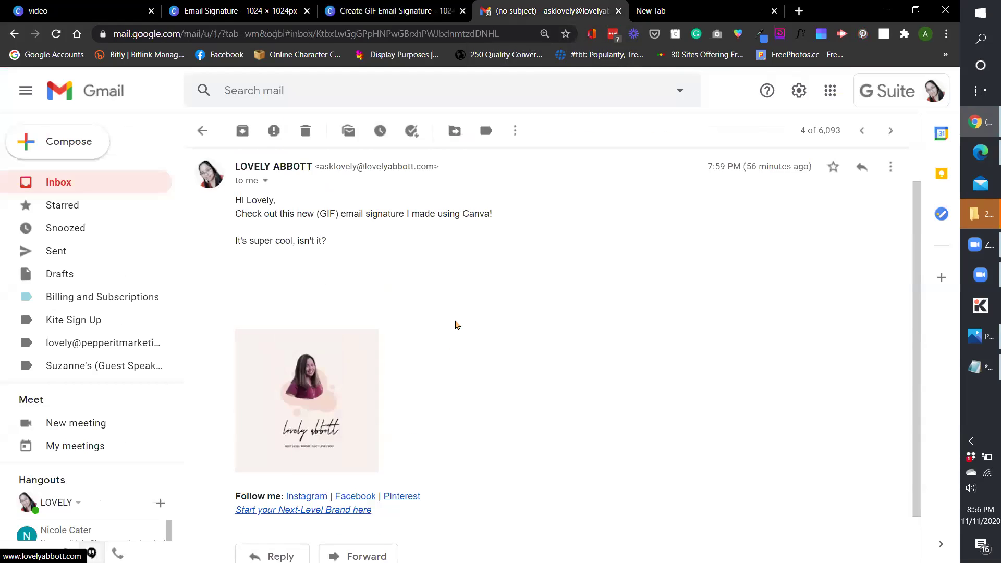
scroll(459, 344, "down", 1)
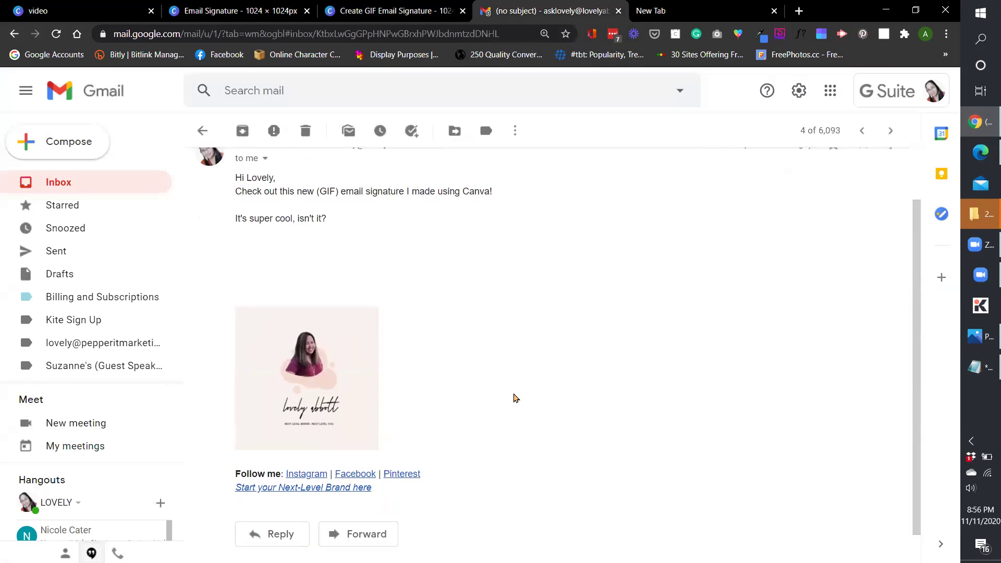
left_click(391, 10)
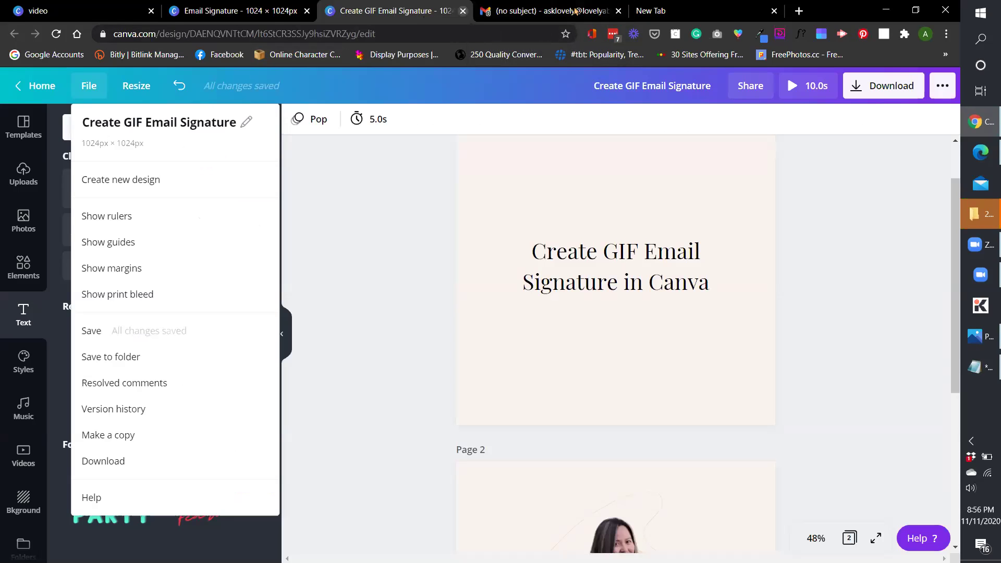
scroll(712, 339, "down", 2)
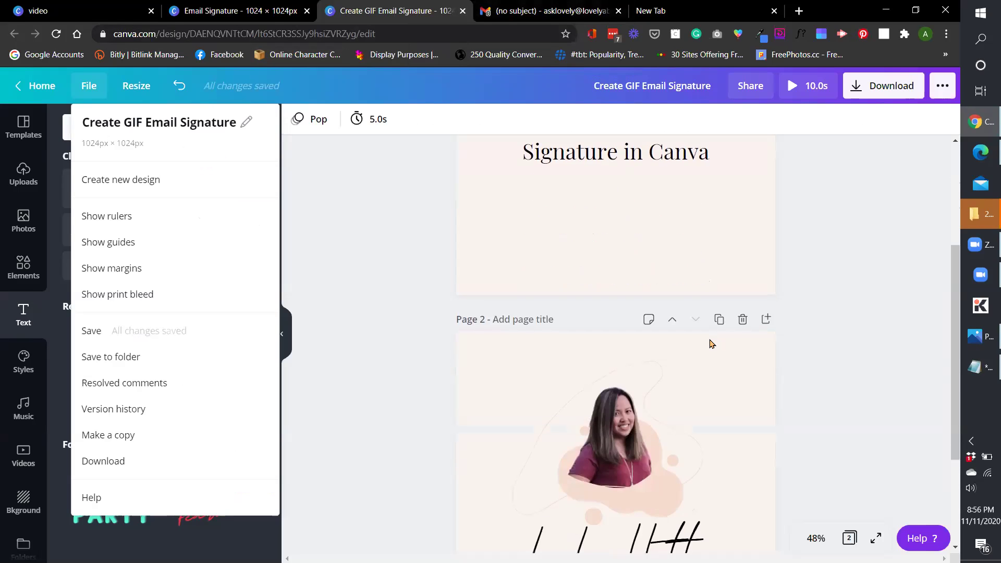
scroll(712, 343, "down", 3)
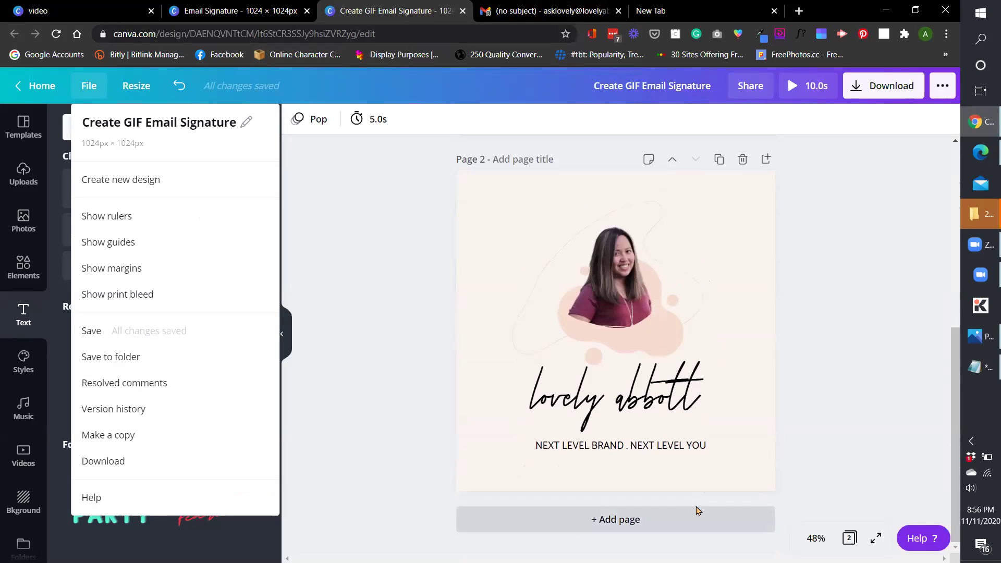
Add a blank page 3 with an outline squiggle and a pink gradient blob from Elements.
left_click(696, 511)
scroll(664, 384, "up", 2)
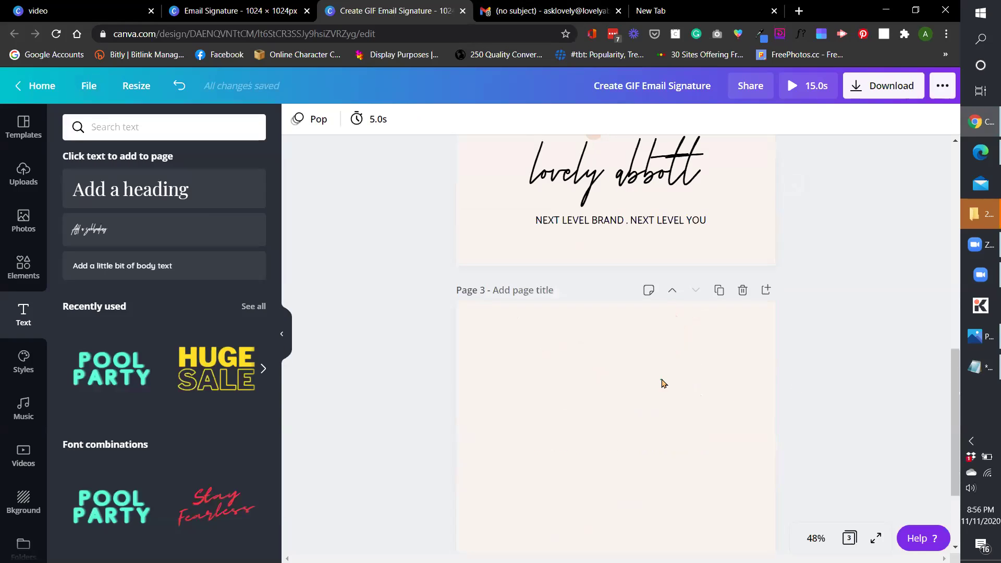
scroll(664, 384, "down", 2)
left_click(704, 380)
left_click(23, 266)
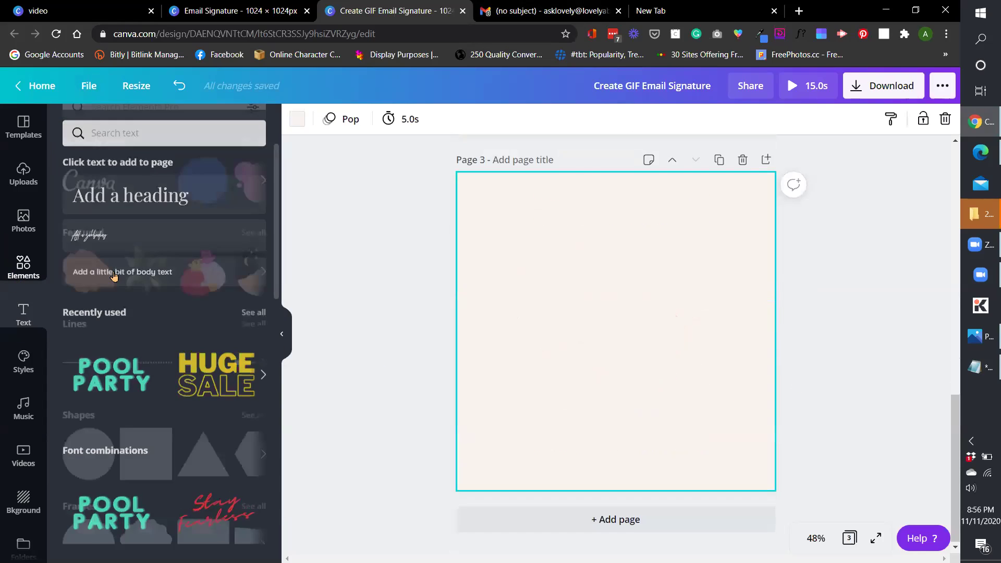
left_click(88, 200)
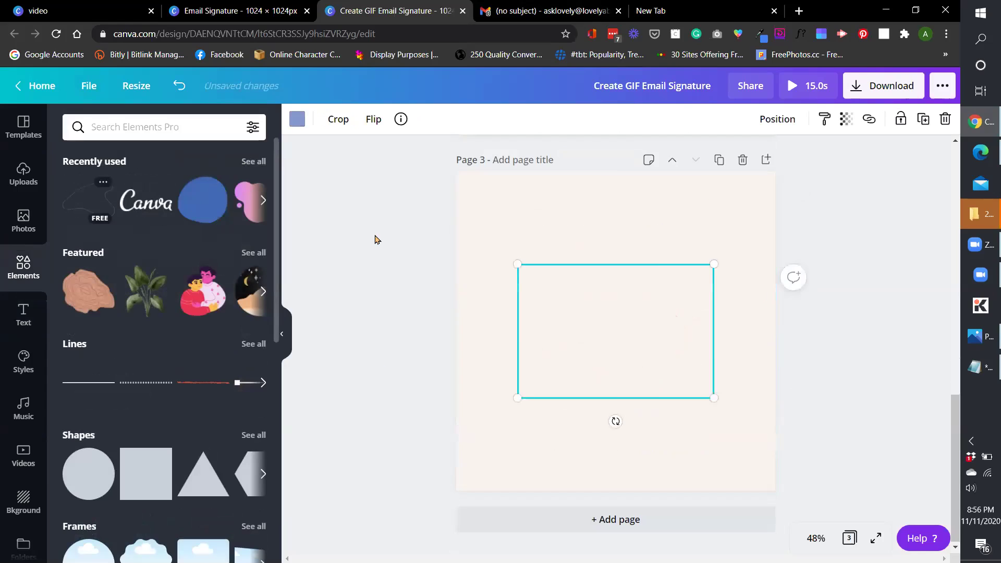
left_click(250, 207)
left_click(694, 271)
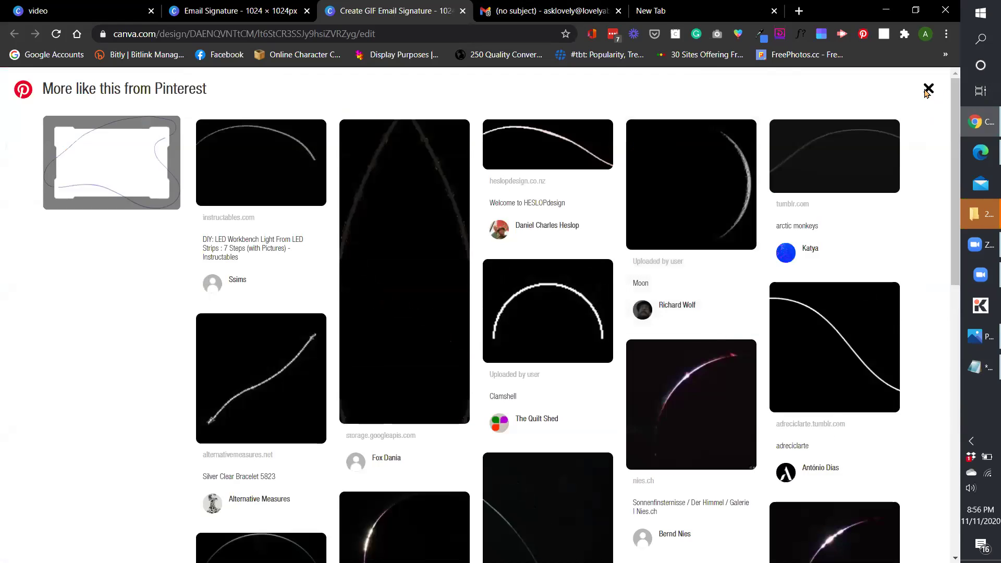
left_click(928, 89)
Recolour the outline and both of the blob's gradient colours soft peach.
left_click(706, 369)
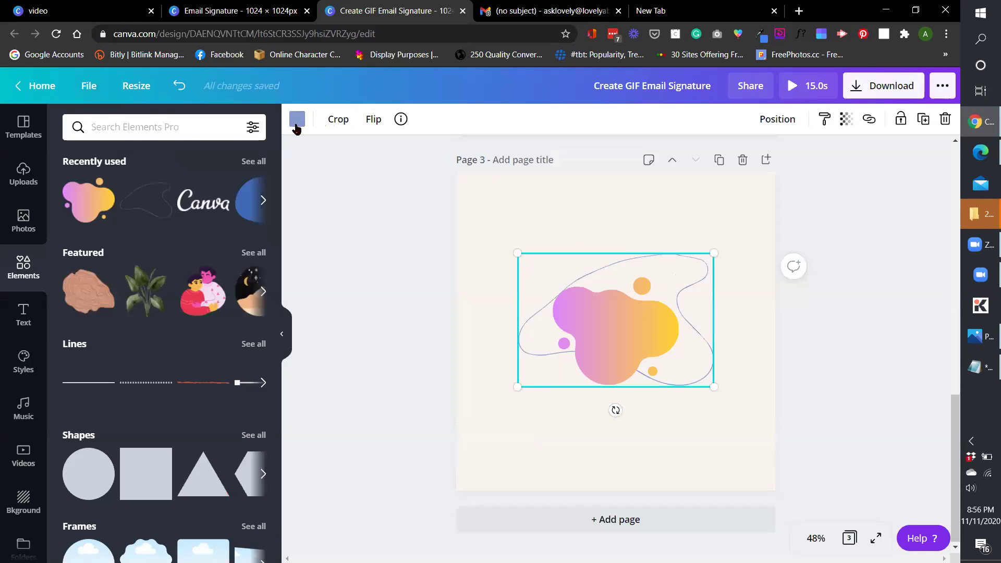
left_click(296, 125)
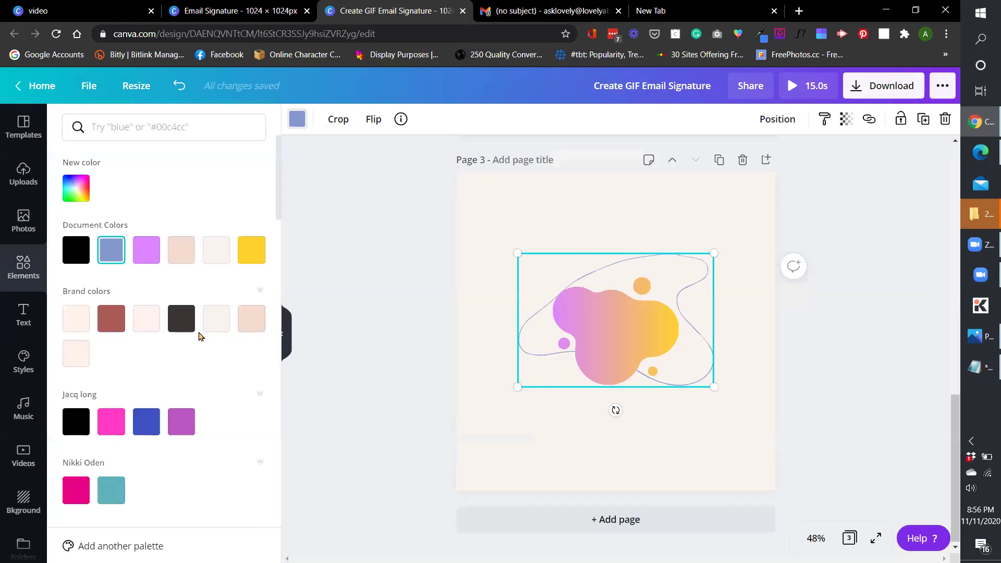
left_click(181, 255)
left_click(561, 313)
left_click(182, 252)
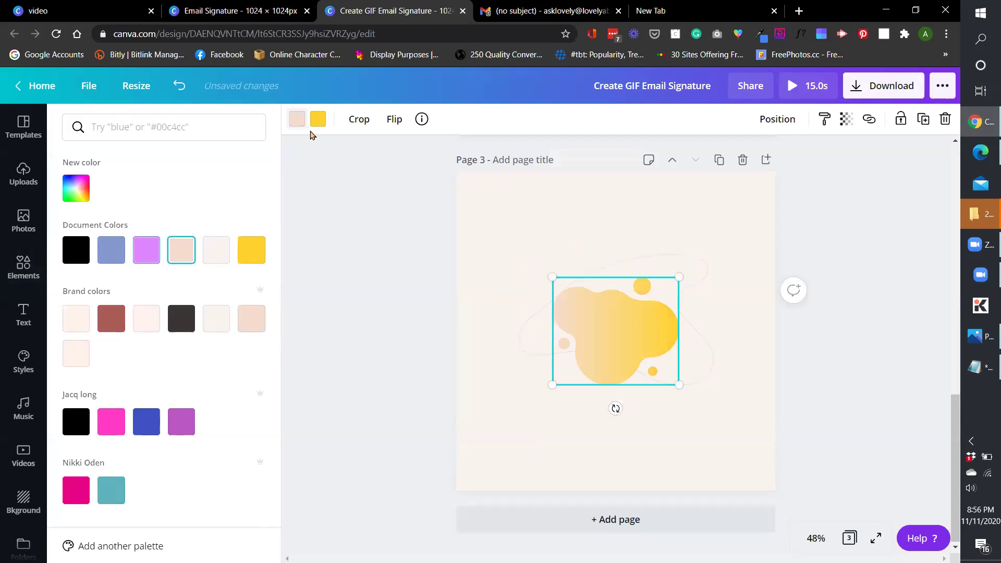
left_click(318, 119)
left_click(181, 250)
scroll(826, 371, "up", 4)
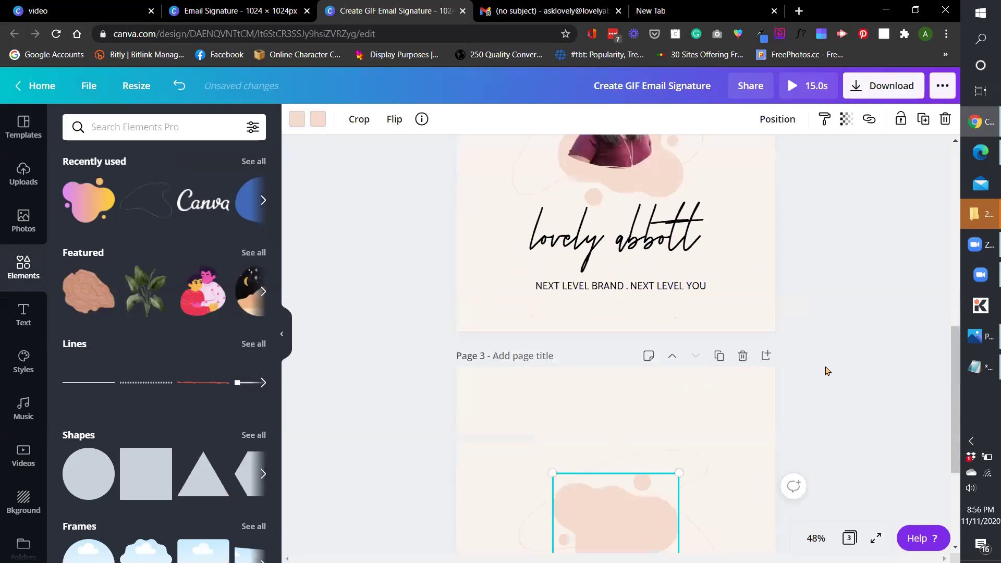
Compare page 2's shapes with page 3 and delete the extra rotated outline from page 3.
scroll(826, 371, "up", 2)
left_click(608, 211)
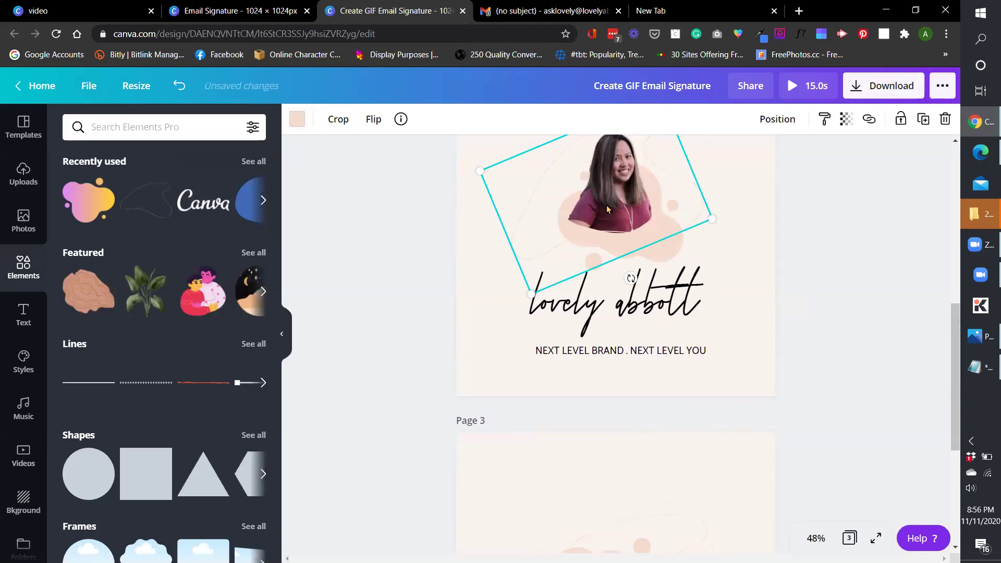
left_click(608, 210)
scroll(715, 384, "down", 5)
left_click(617, 340)
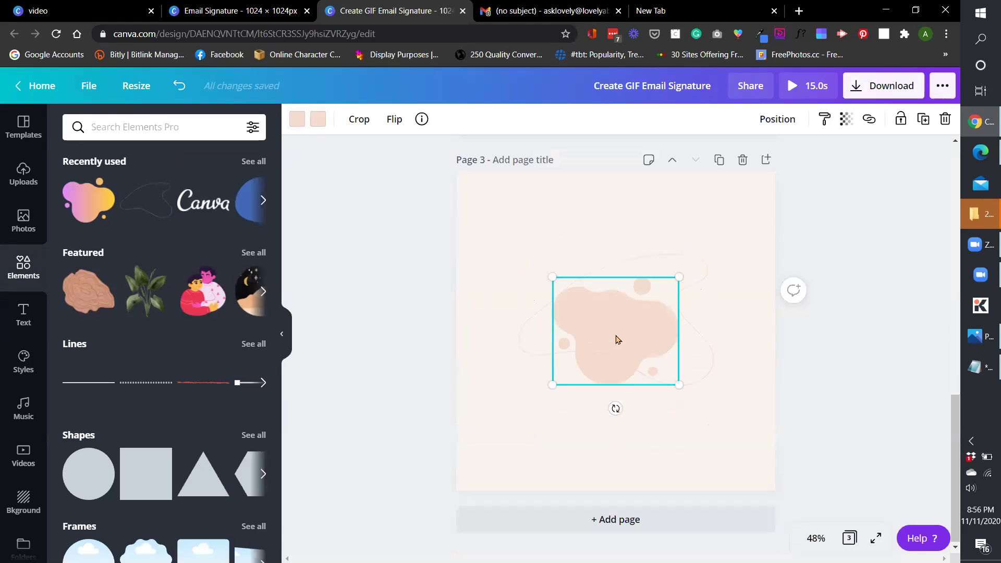
left_click(618, 336)
left_click_drag(621, 329, 623, 329)
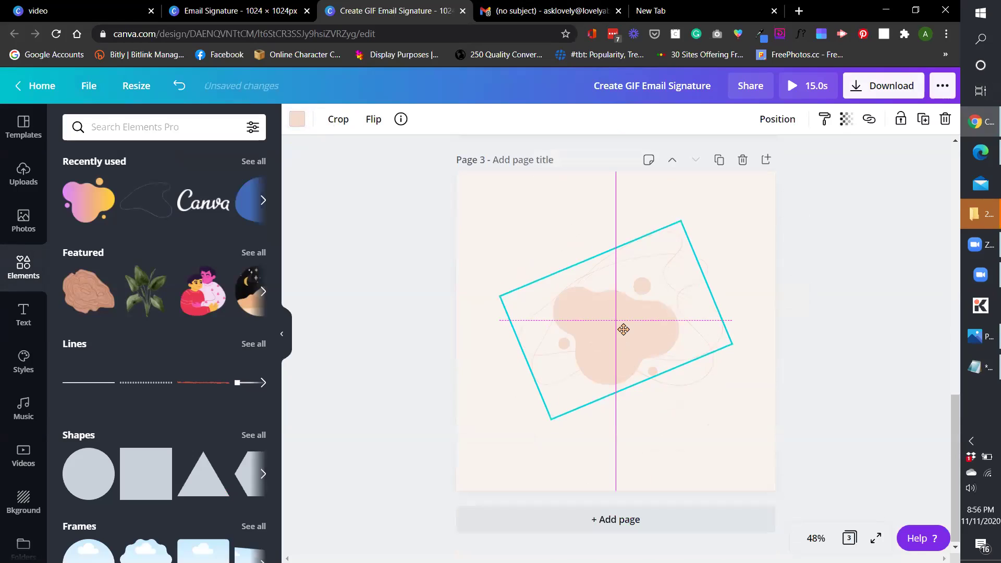
left_click(945, 119)
Send the page 2 portrait back one layer, then copy it onto page 3 over the peach blob.
scroll(688, 250, "up", 5)
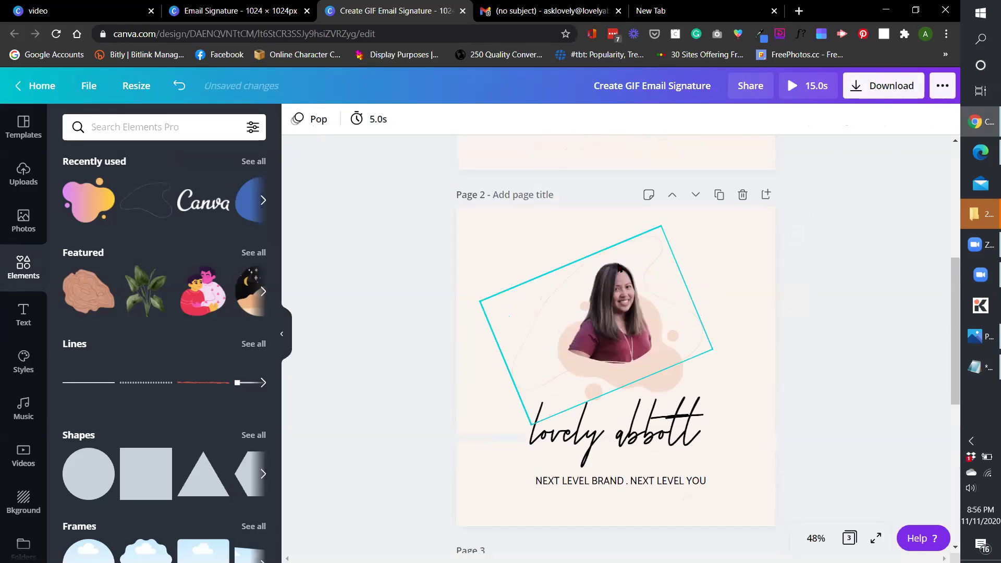
left_click(618, 267)
left_click(774, 118)
left_click(719, 159)
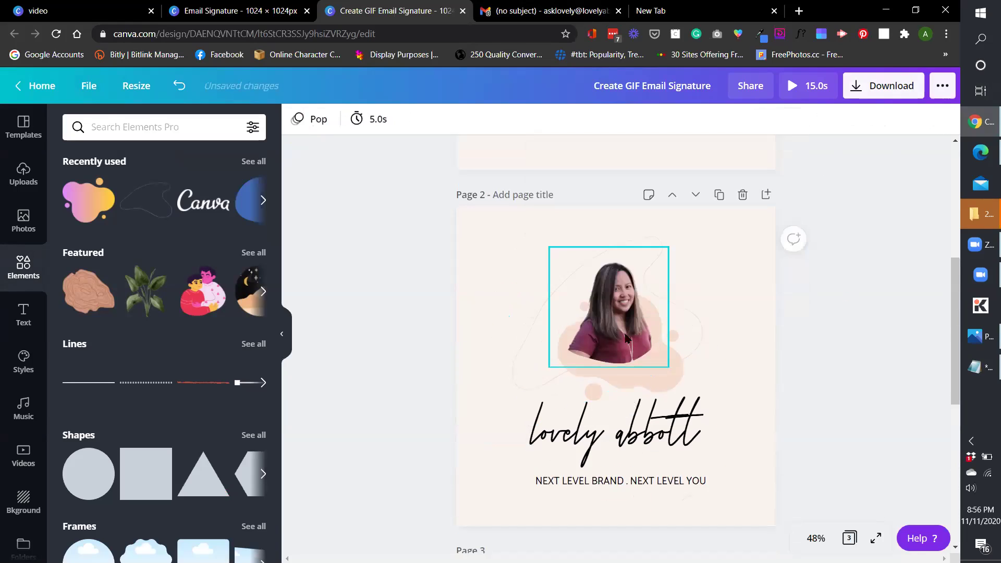
left_click(626, 338)
key("ctrl+c")
scroll(641, 360, "down", 7)
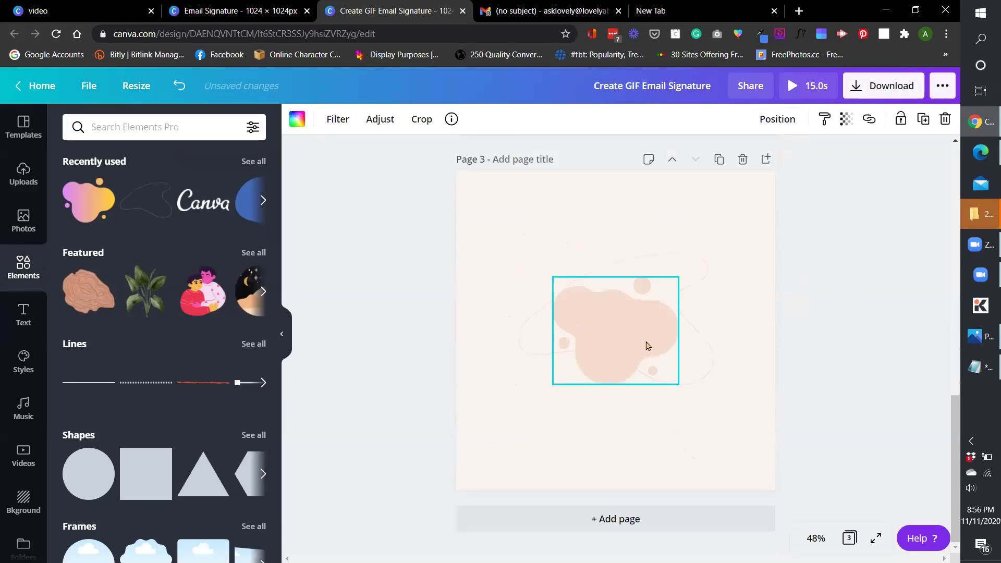
left_click(646, 344)
key("ctrl+v")
left_click_drag(629, 308, 641, 347)
left_click(715, 377)
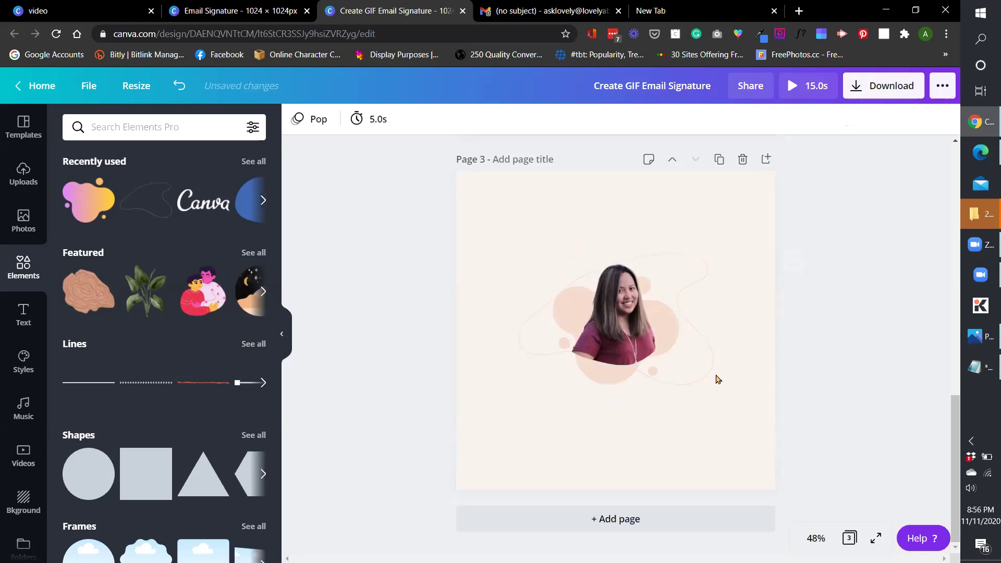
left_click(699, 378)
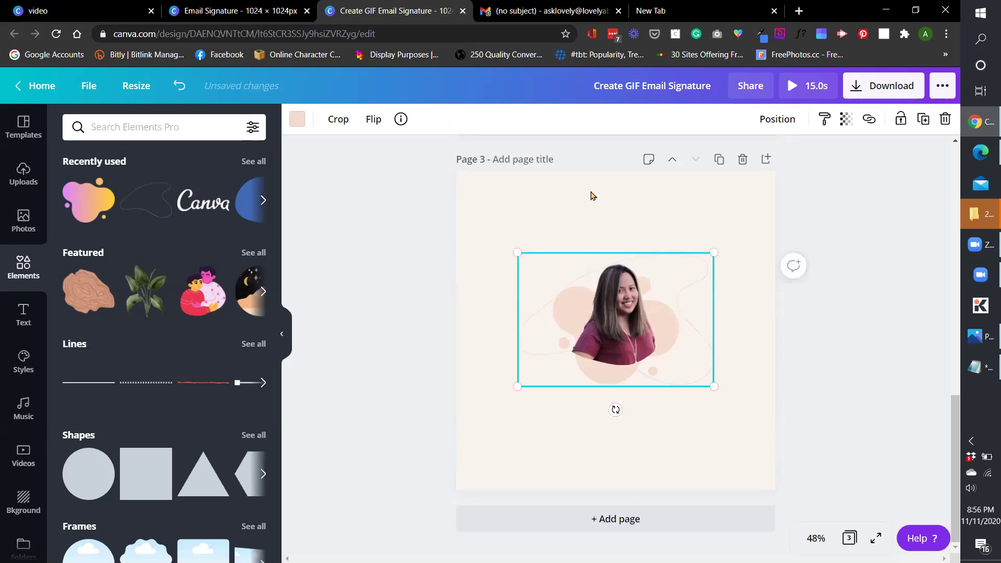
Check the font of the name on page 2, then select page 3.
scroll(595, 197, "up", 5)
scroll(684, 311, "down", 5)
scroll(706, 323, "up", 3)
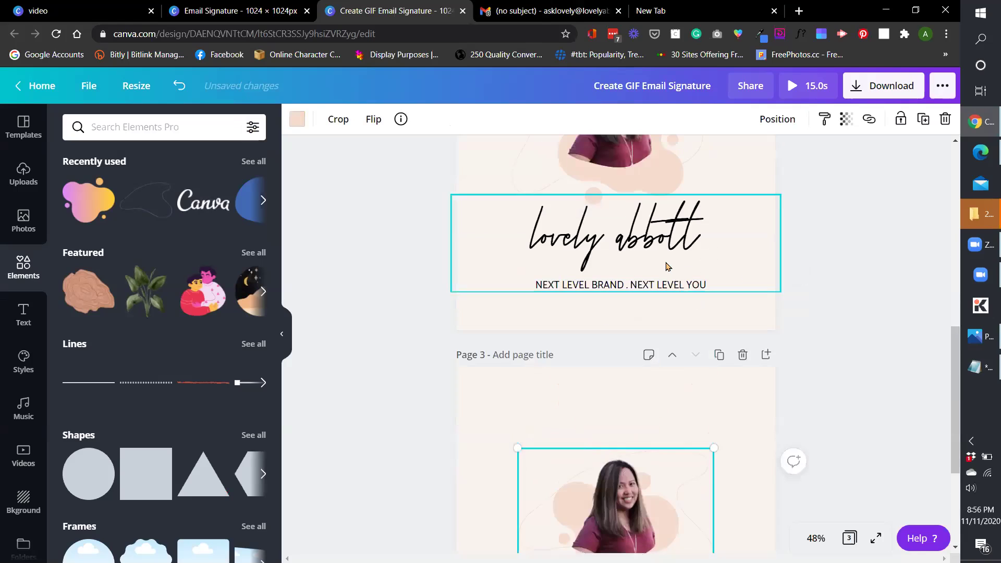
left_click(666, 264)
scroll(706, 342, "down", 3)
left_click(673, 415)
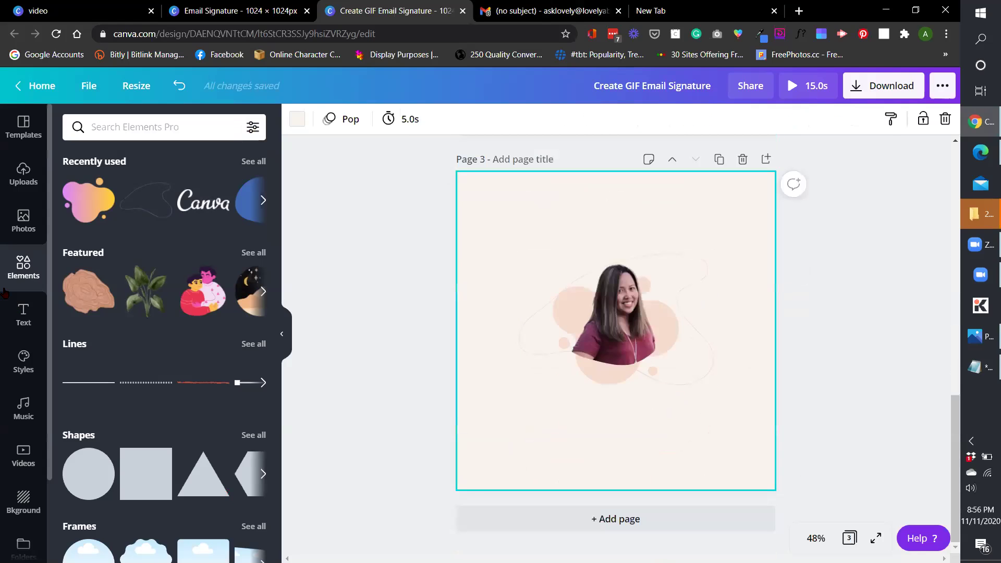
Add an enlarged subheading below the photo on page 3 in the dark brand colour.
left_click(23, 313)
left_click(141, 229)
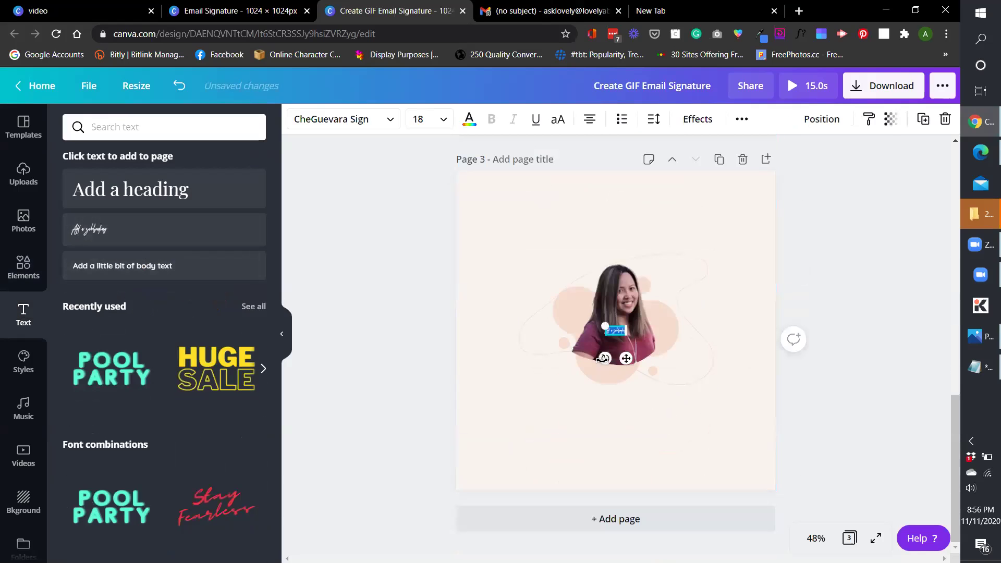
left_click_drag(605, 326, 489, 277)
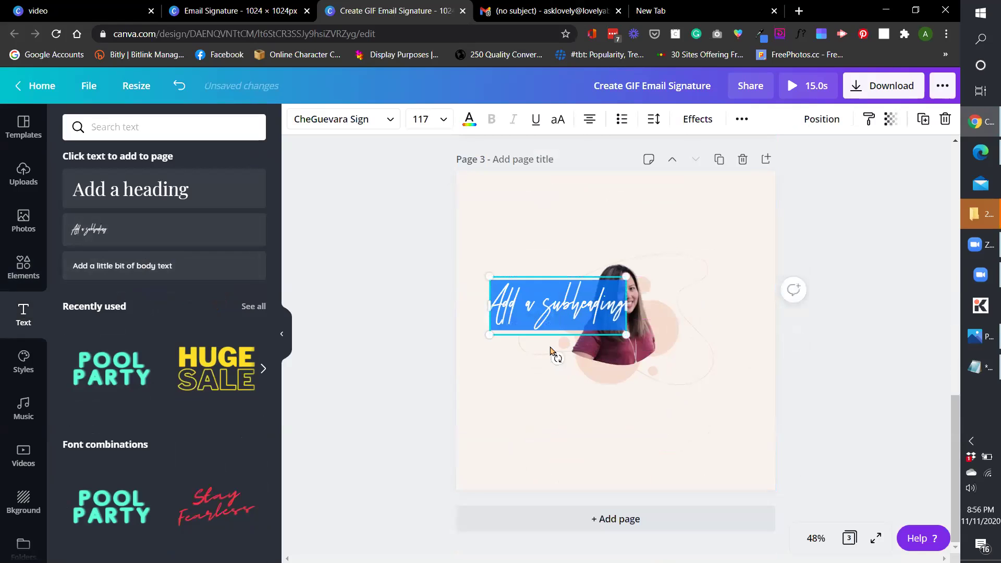
left_click_drag(558, 323, 626, 431)
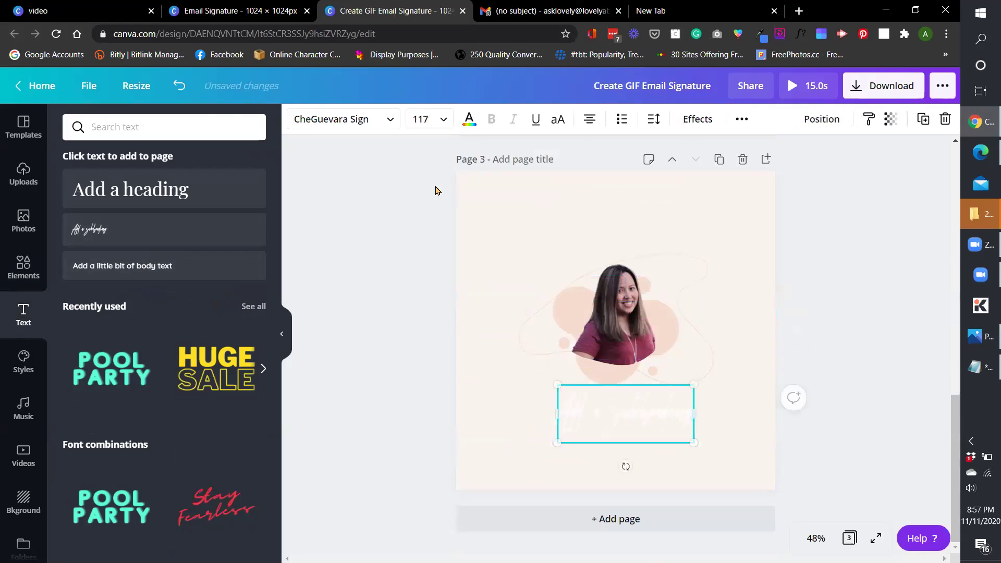
left_click(470, 118)
left_click(182, 319)
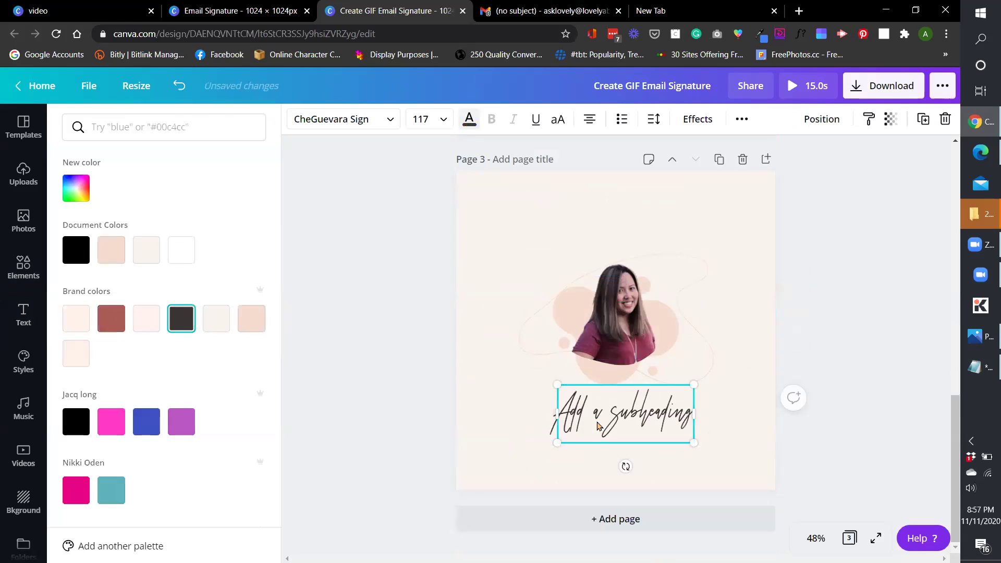
Replace the text with the person's name, enlarge it, and raise the photo group above it.
triple_click(598, 425)
type("Lovely Abb")
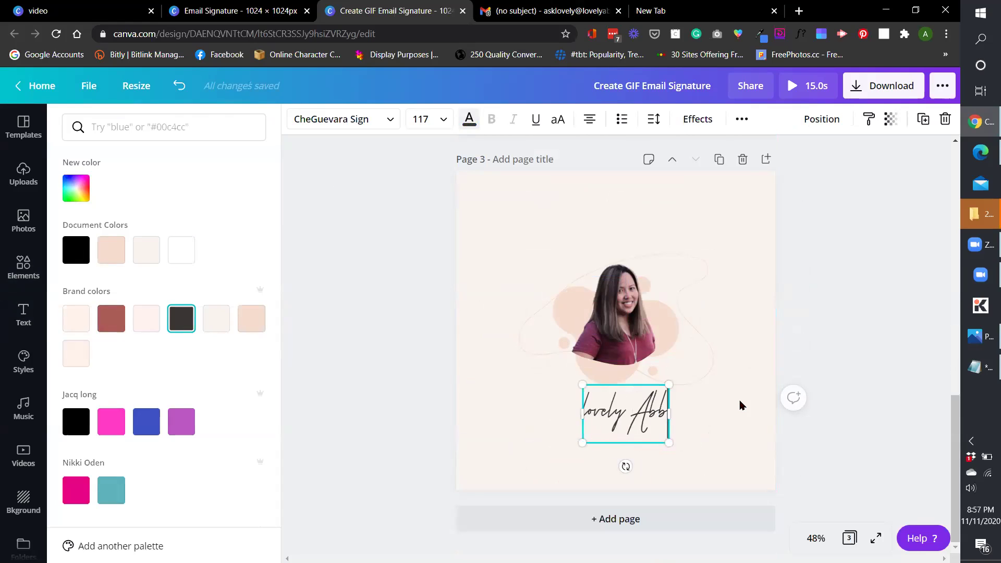
key("BackSpace")
key("BackSpace")
type("abbott")
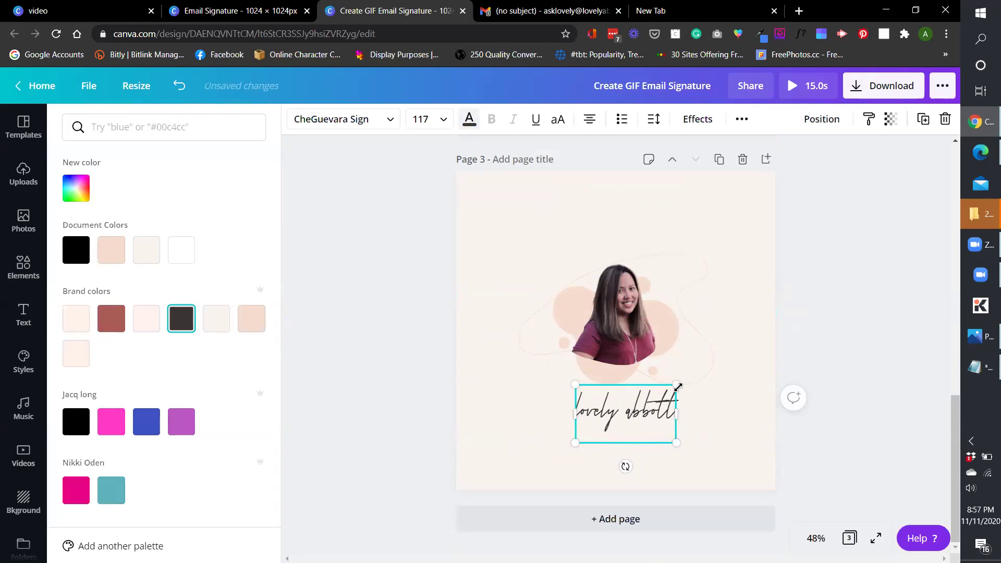
left_click_drag(678, 387, 729, 354)
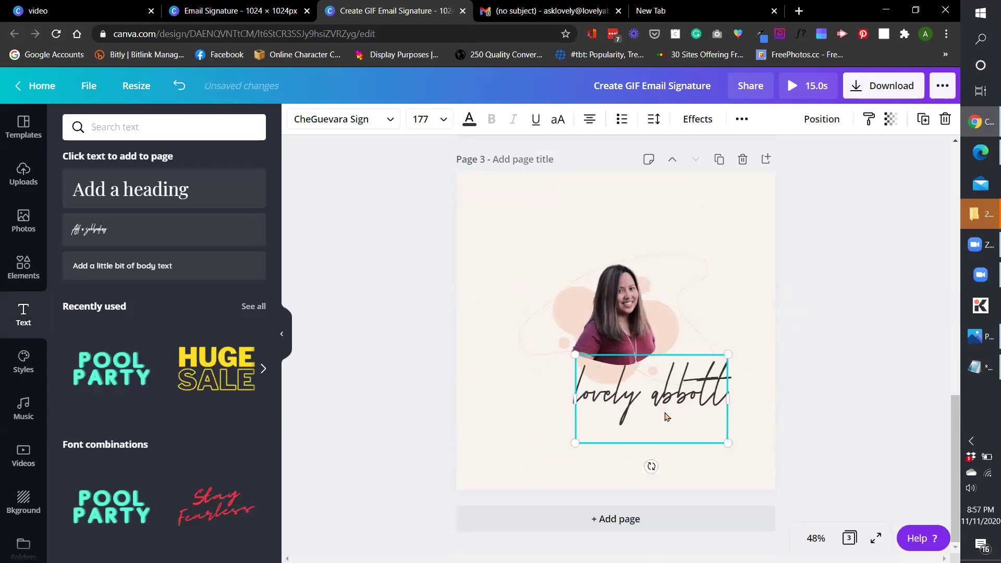
left_click_drag(665, 416, 628, 432)
left_click(640, 296)
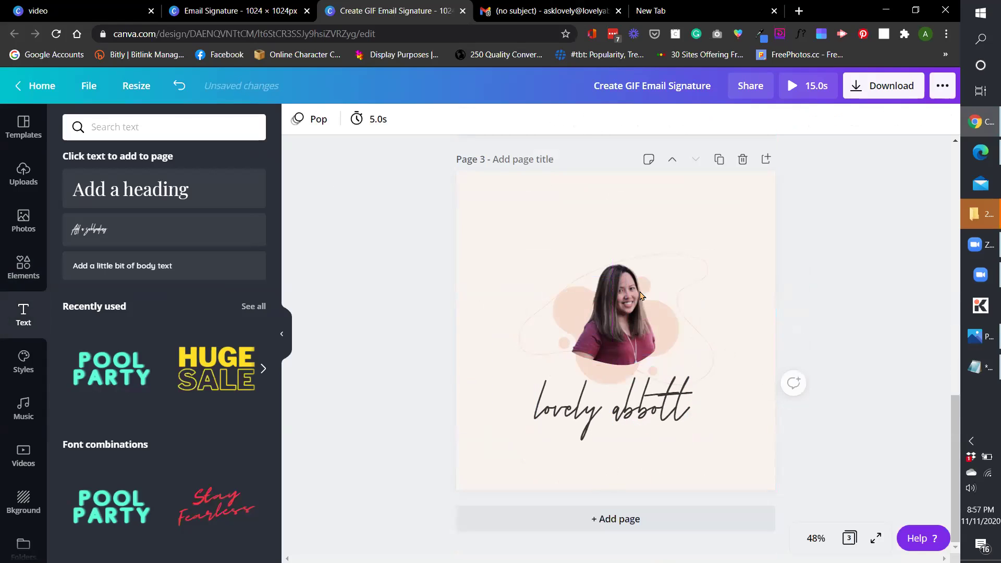
left_click_drag(551, 216, 641, 295)
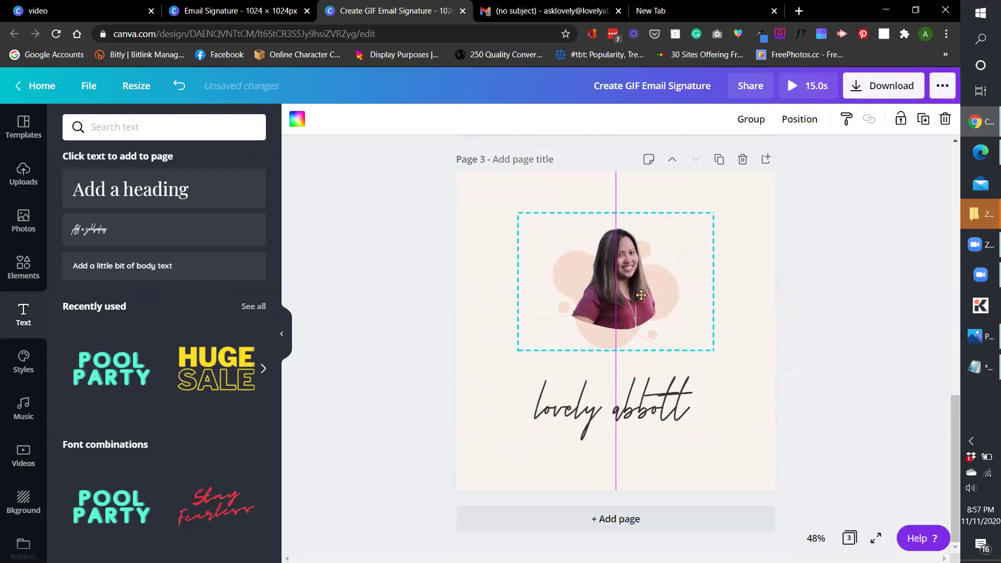
left_click(616, 412)
left_click_drag(615, 412, 615, 390)
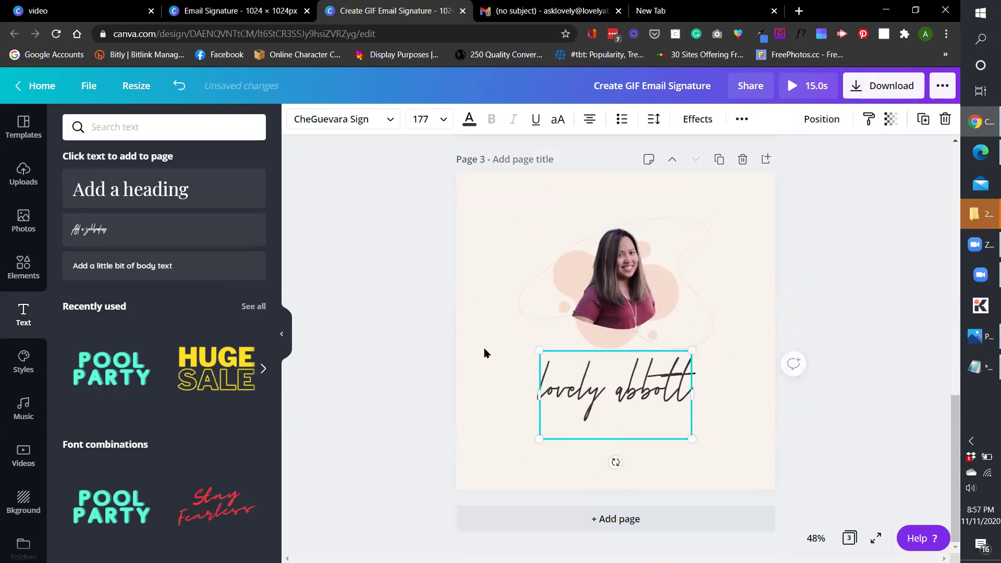
Add body text reading NEXT LEVEL BRAND . NEXT LEVEL YOU in uppercase, enlarged to about 22.
left_click(208, 268)
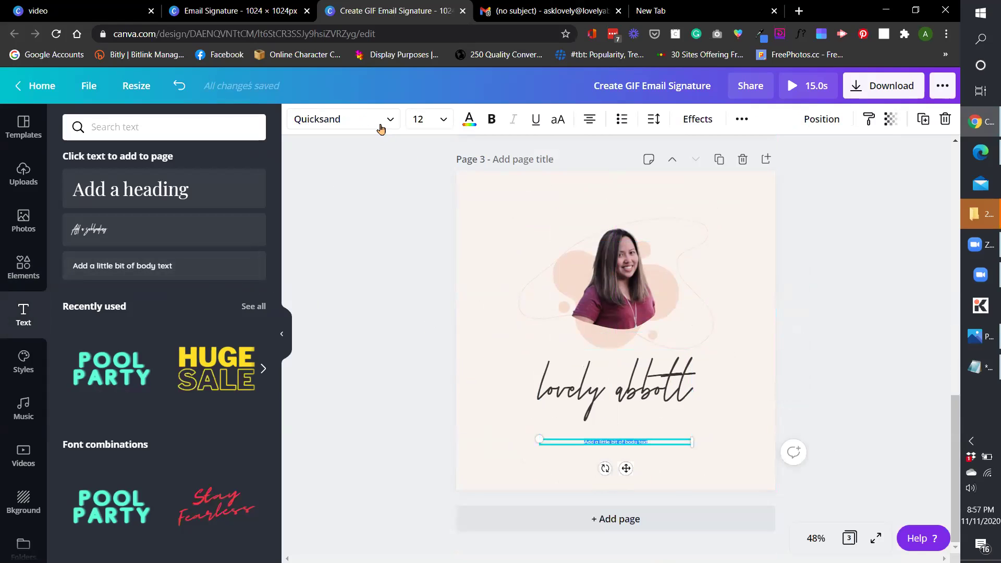
left_click_drag(605, 442, 607, 441)
triple_click(606, 442)
type("ne")
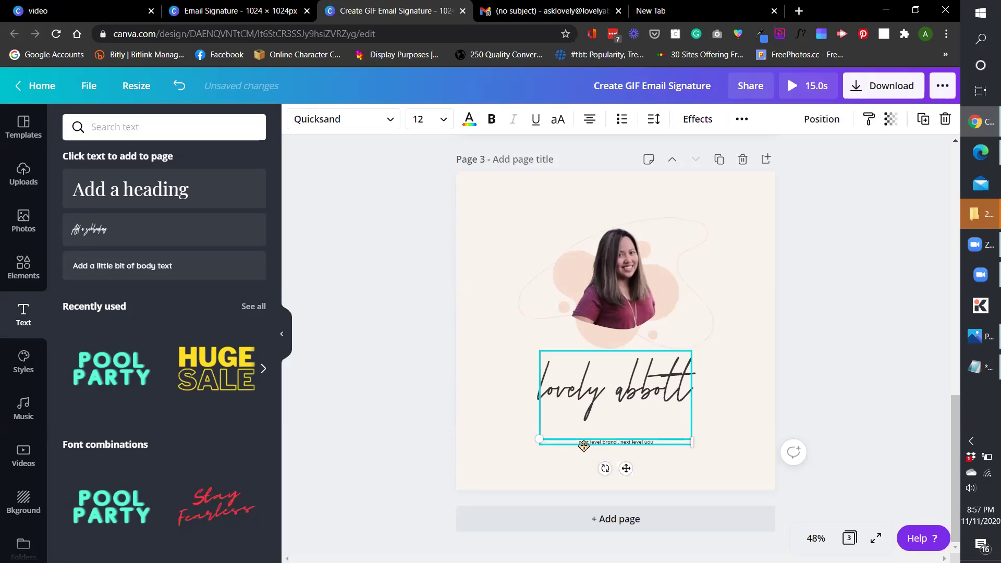
left_click(557, 119)
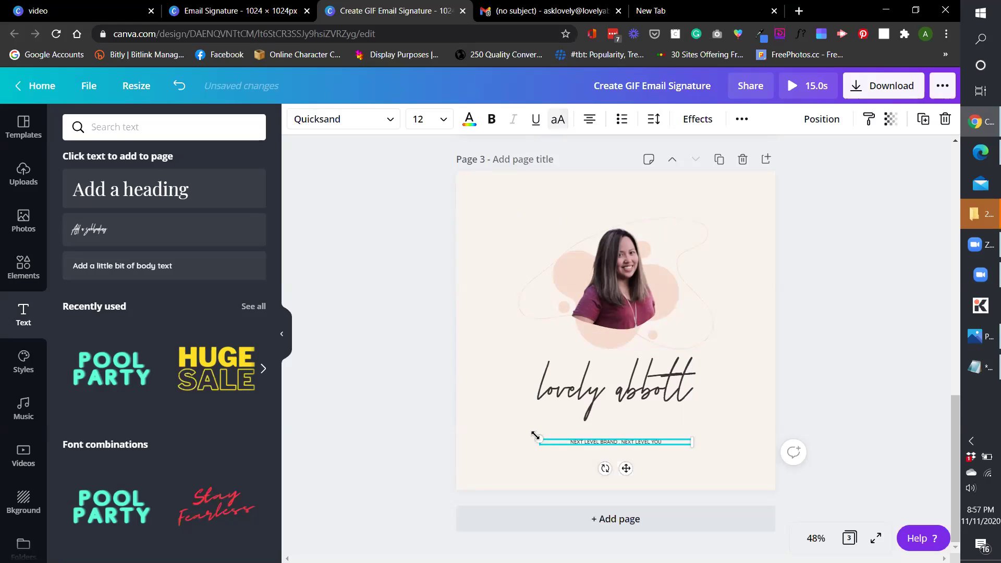
left_click_drag(535, 435, 391, 428)
Centre the tagline and the name text horizontally under the photo.
left_click(561, 451)
left_click(609, 445)
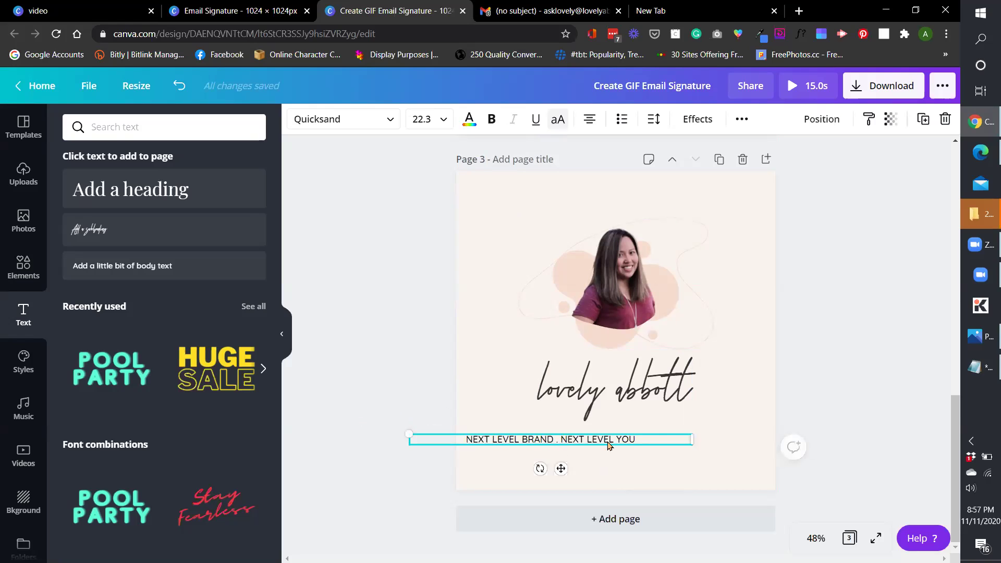
left_click_drag(609, 444, 629, 434)
left_click_drag(662, 395, 670, 396)
left_click(693, 441)
scroll(727, 416, "up", 4)
scroll(714, 433, "down", 4)
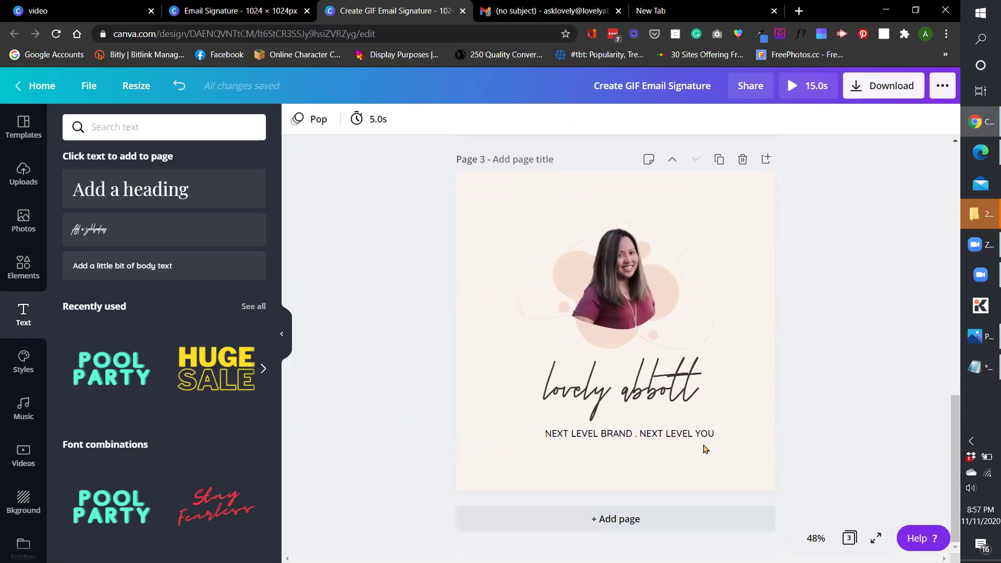
left_click(705, 440)
left_click(649, 470)
left_click(631, 440)
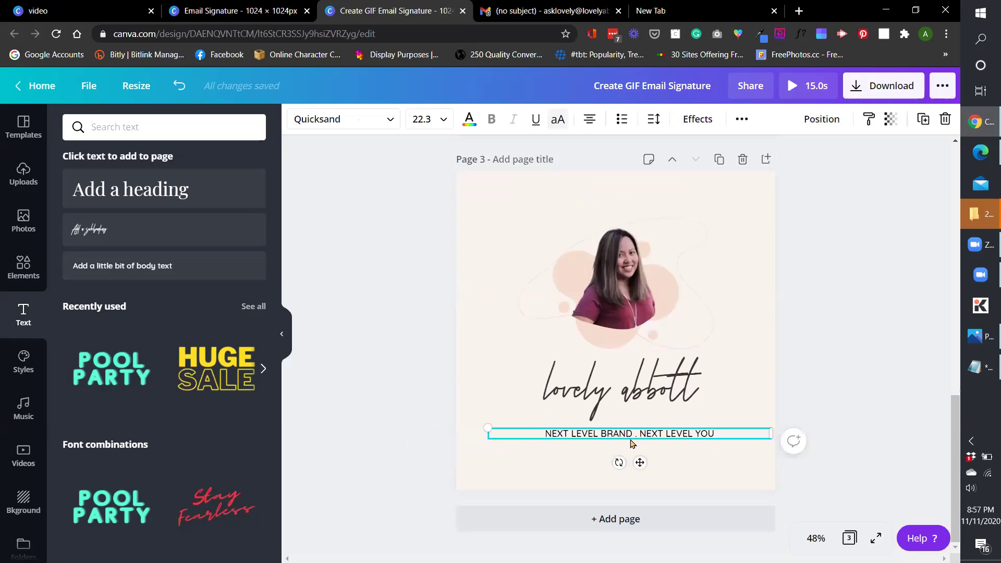
left_click_drag(640, 462, 634, 463)
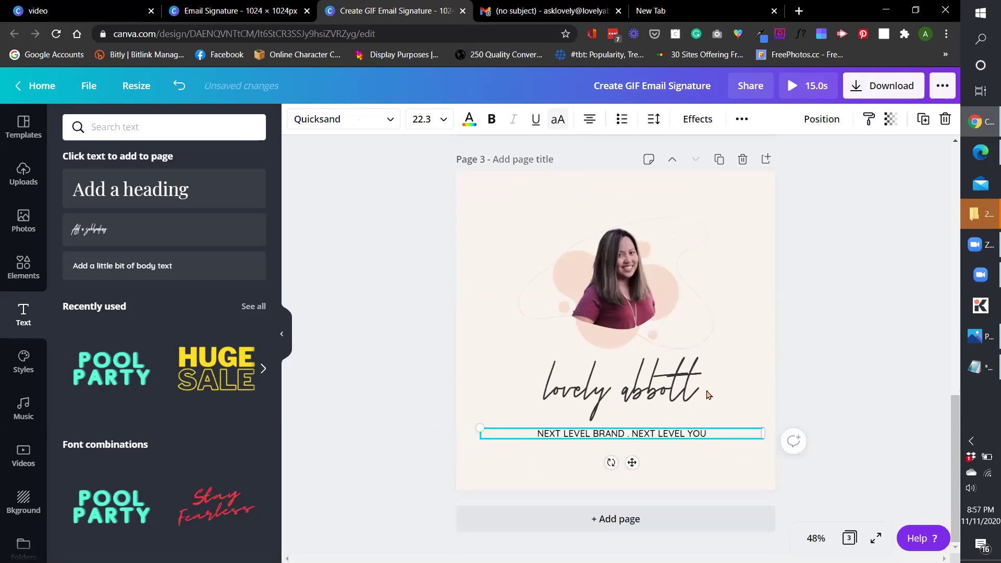
Preview Rise, Tumble and Pop on page 3, settle on Stomp, then open Download.
left_click(709, 395)
left_click(687, 384)
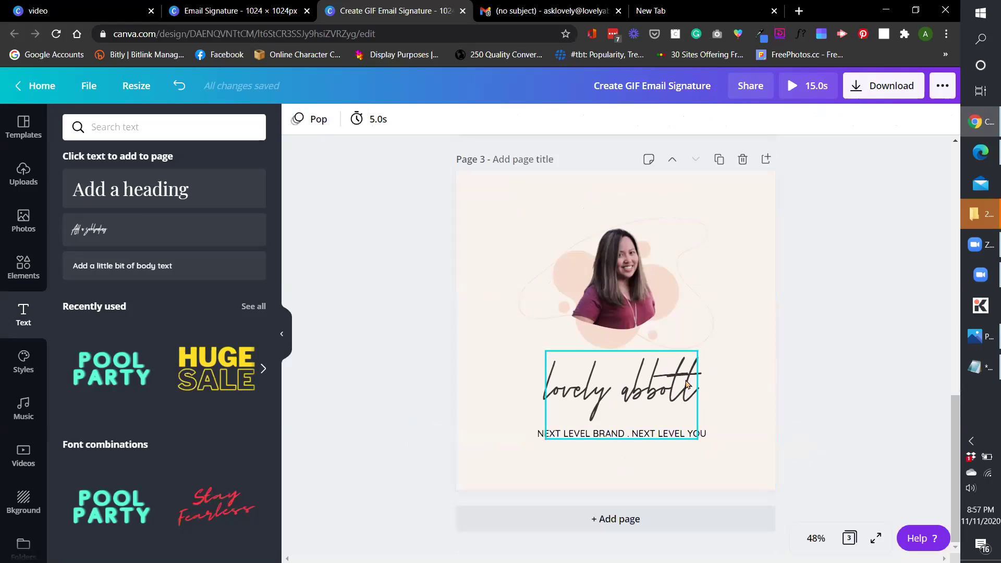
left_click(315, 122)
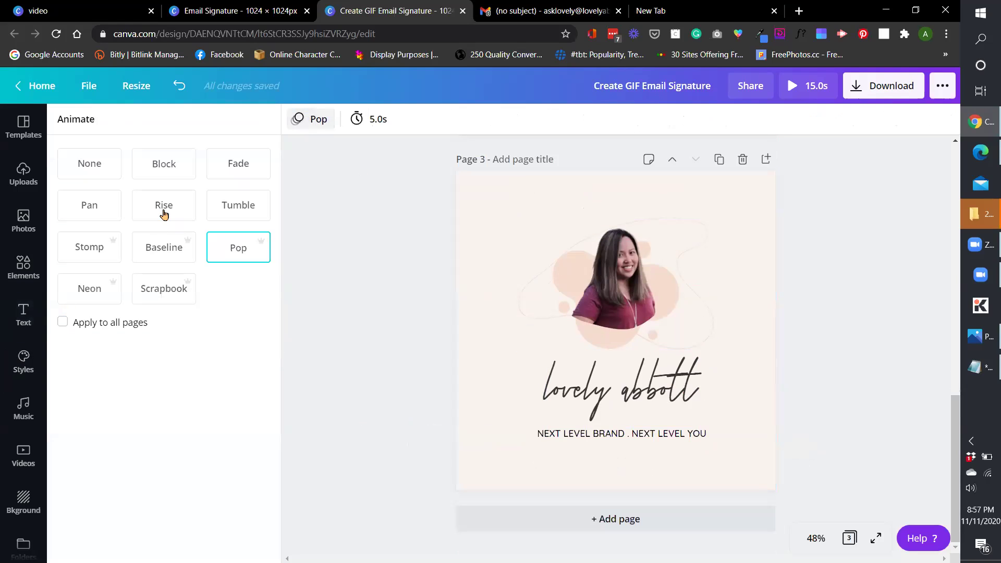
left_click(162, 211)
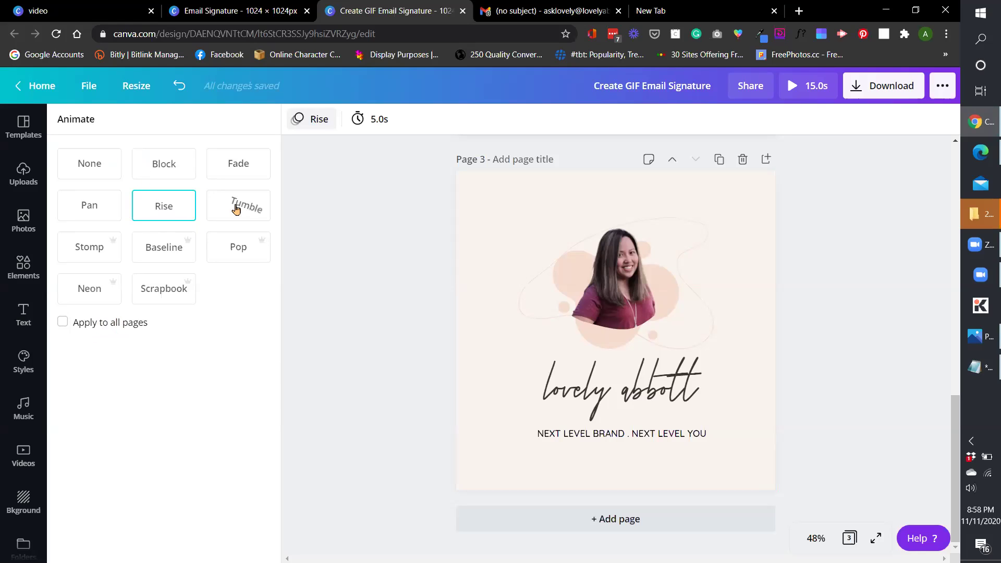
left_click(245, 205)
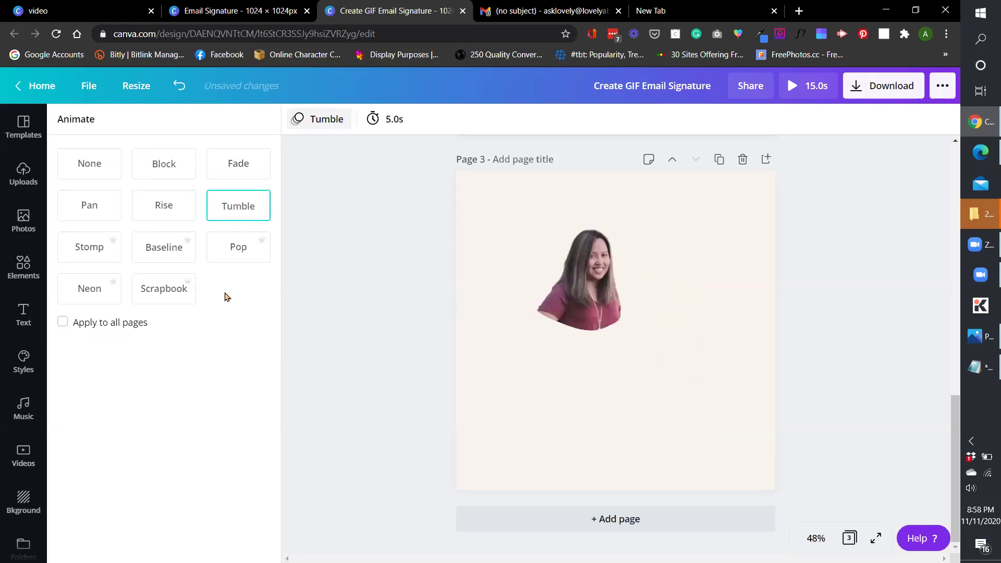
left_click(211, 254)
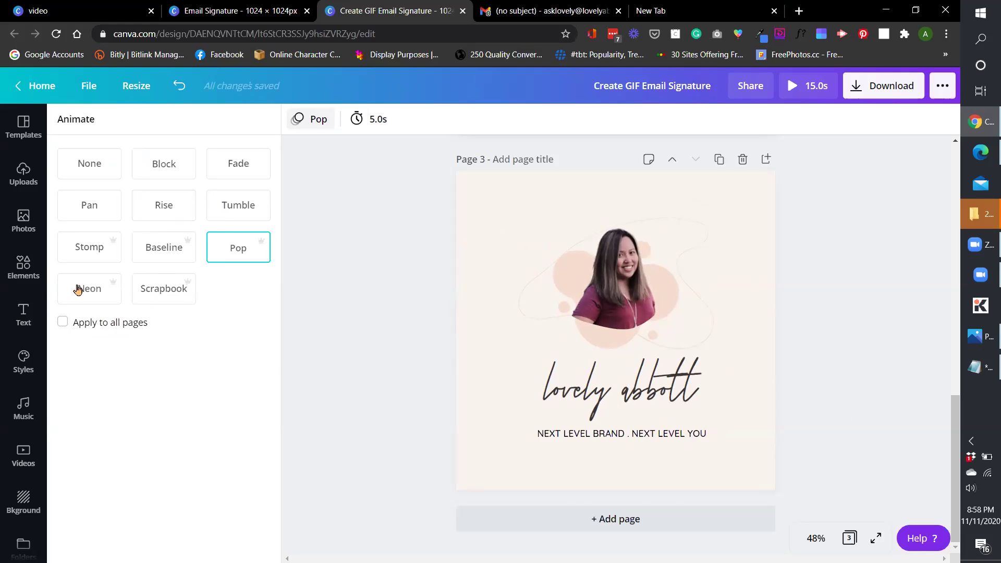
left_click(86, 247)
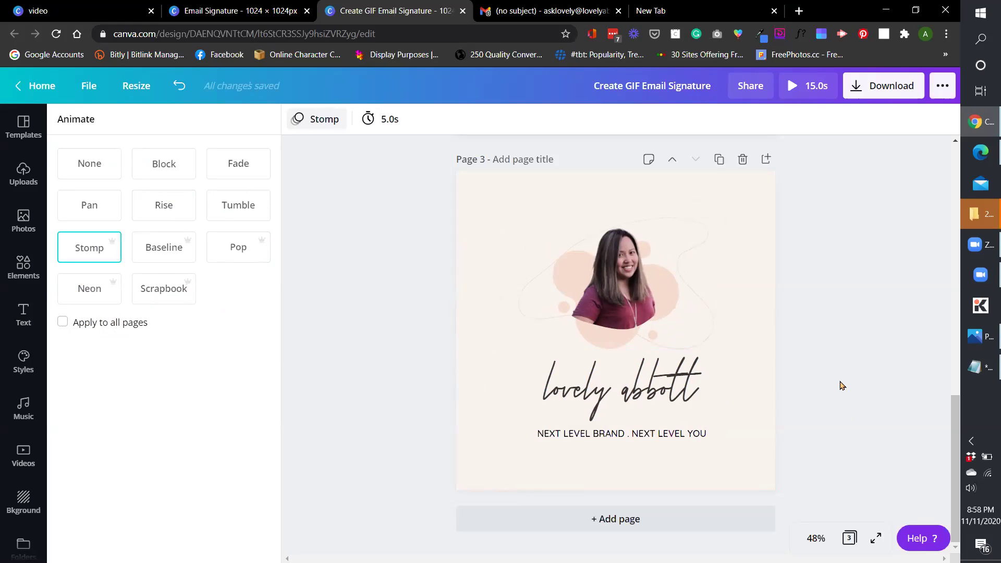
left_click(883, 95)
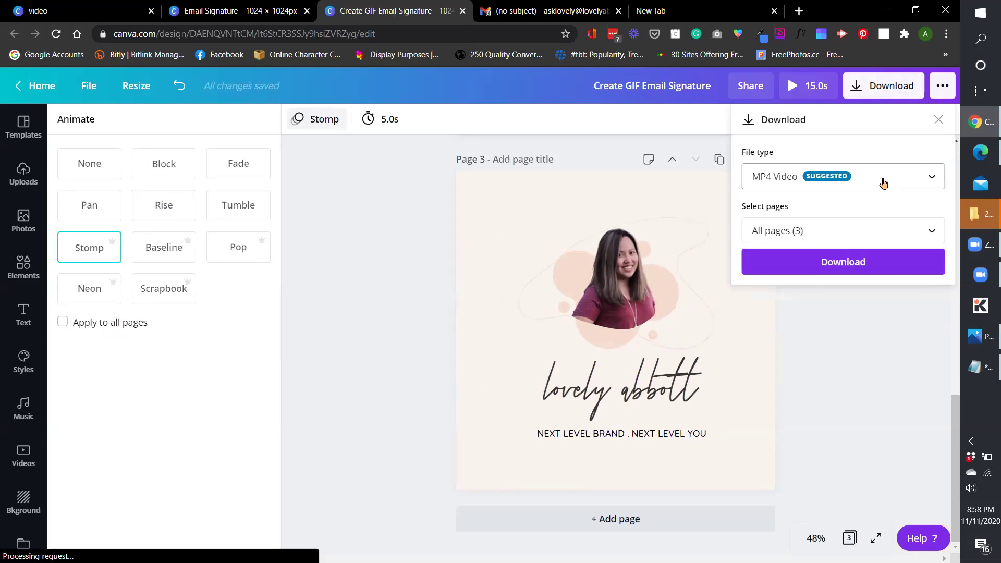
Review the download file types, including JPG, PDF, SVG, MP4 Video and GIF.
left_click(883, 183)
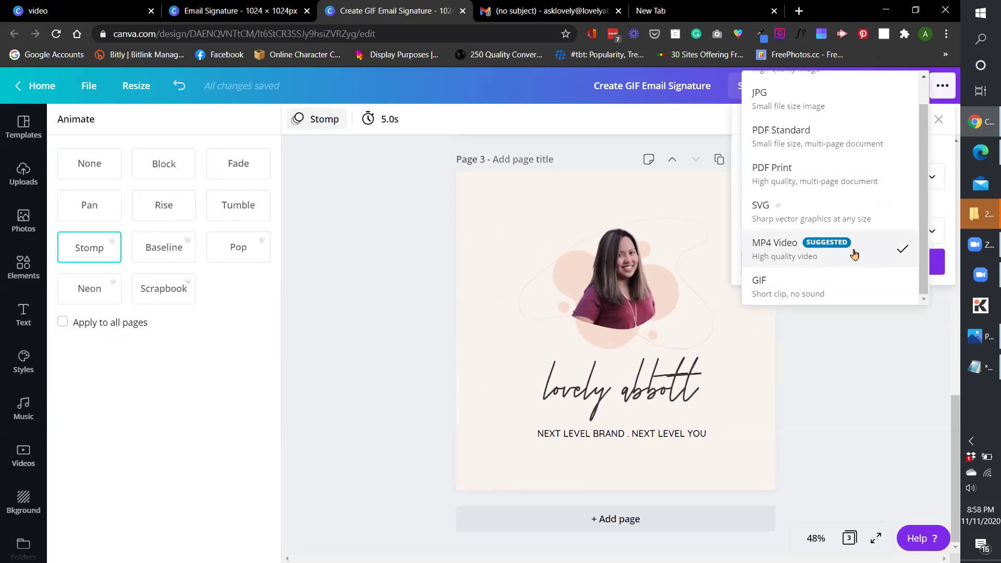
left_click(834, 395)
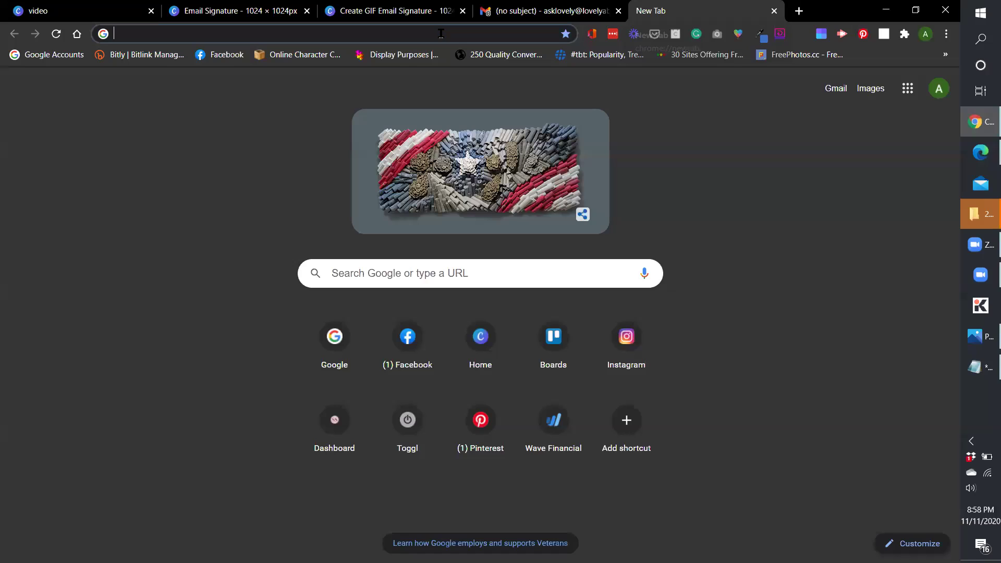
Search Google for 'giphy app' and open the Giphy App result in a new tab.
left_click(717, 9)
type("giphy app")
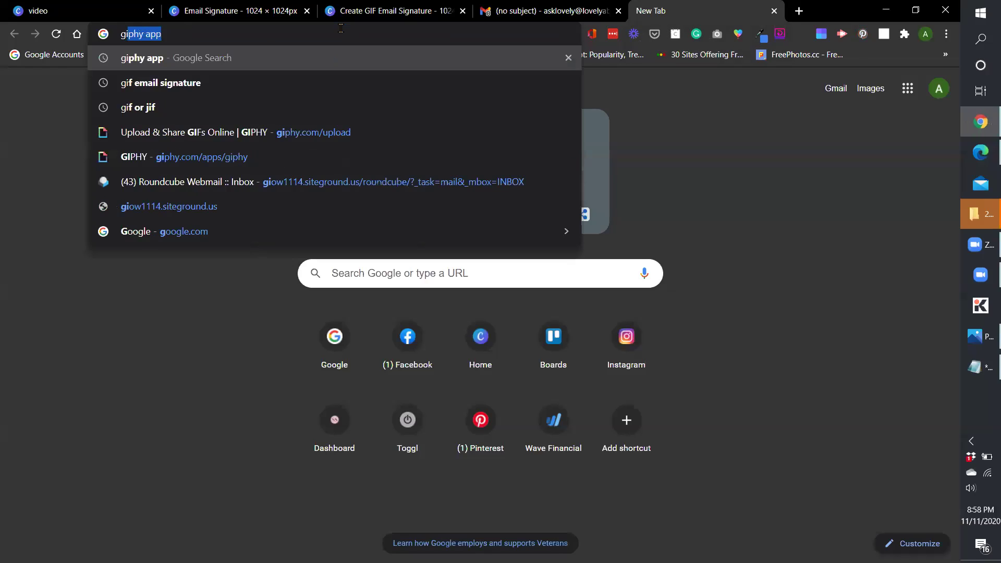
key("Return")
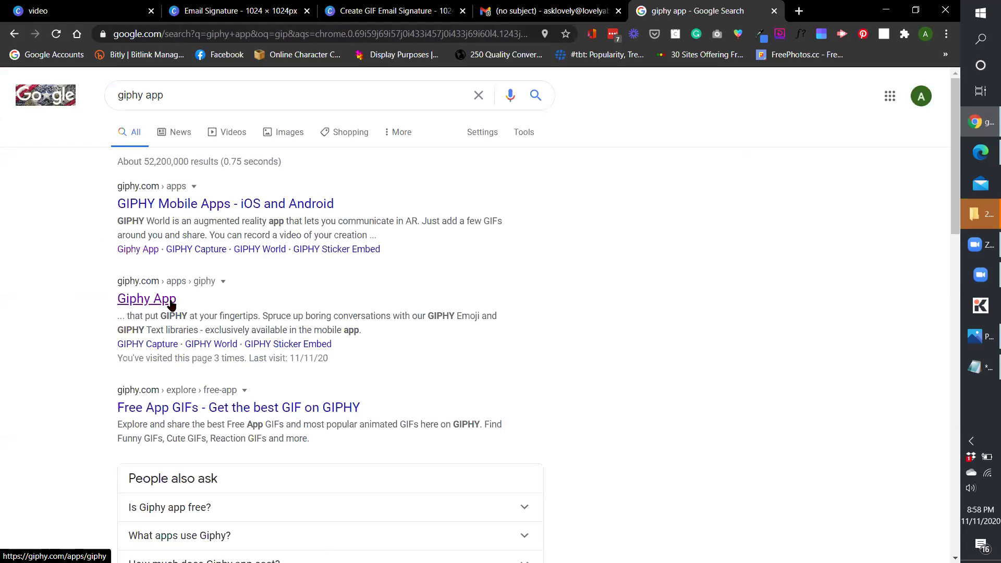
right_click(171, 304)
left_click(258, 310)
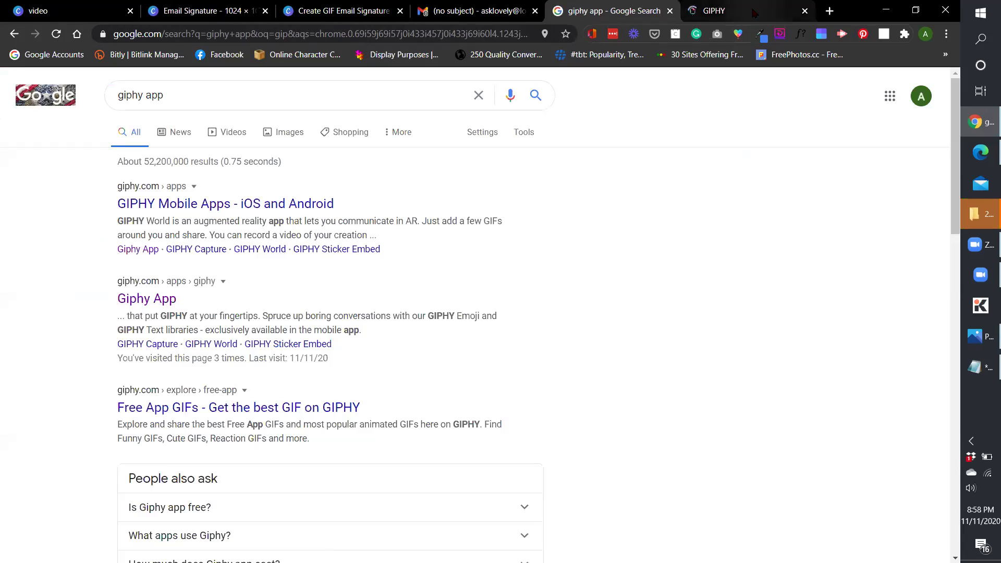
left_click(755, 11)
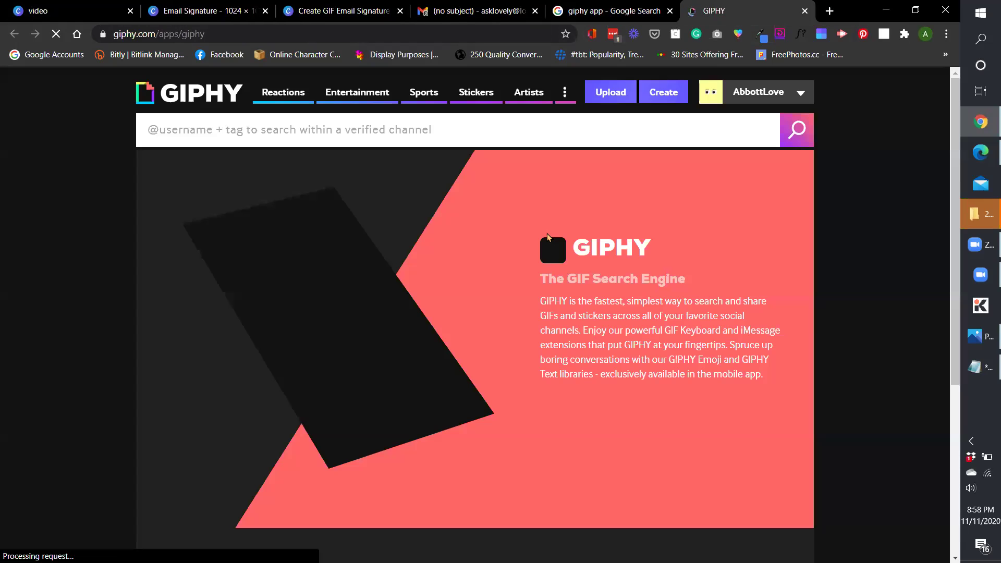
Go to GIPHY's Upload page from the site header.
left_click(799, 97)
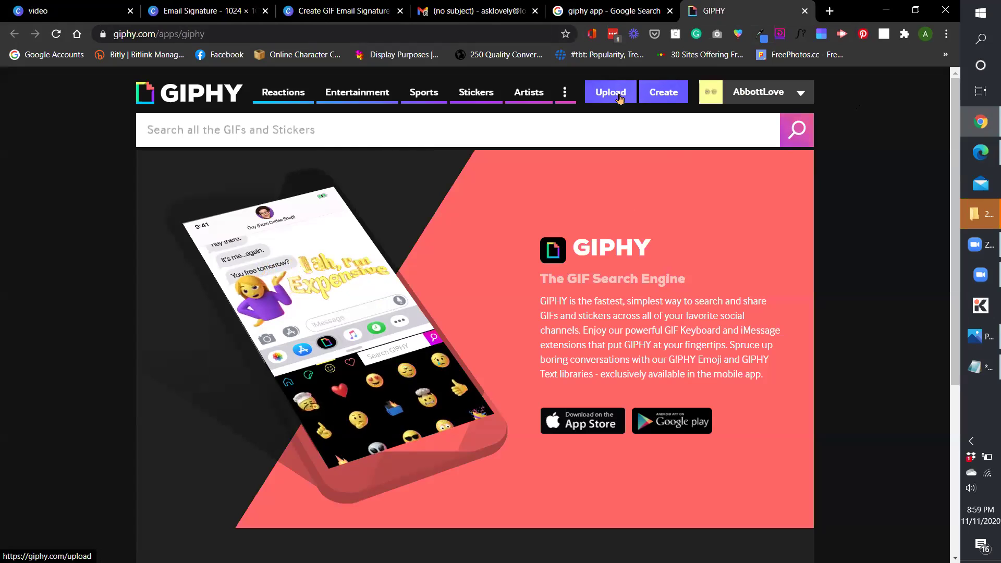
left_click(616, 95)
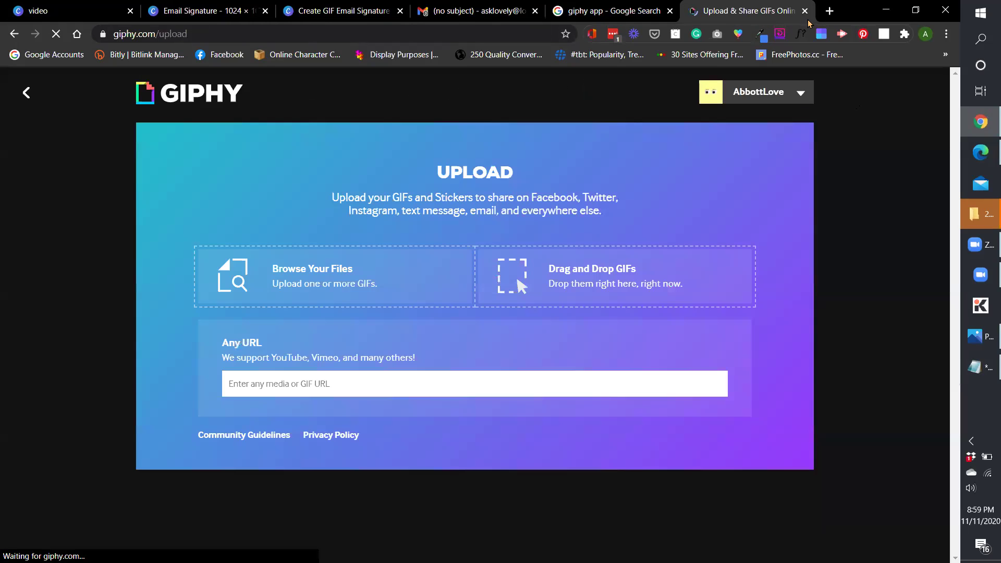
Load the 'new email' video from Downloads into GIPHY's upload form.
left_click(374, 287)
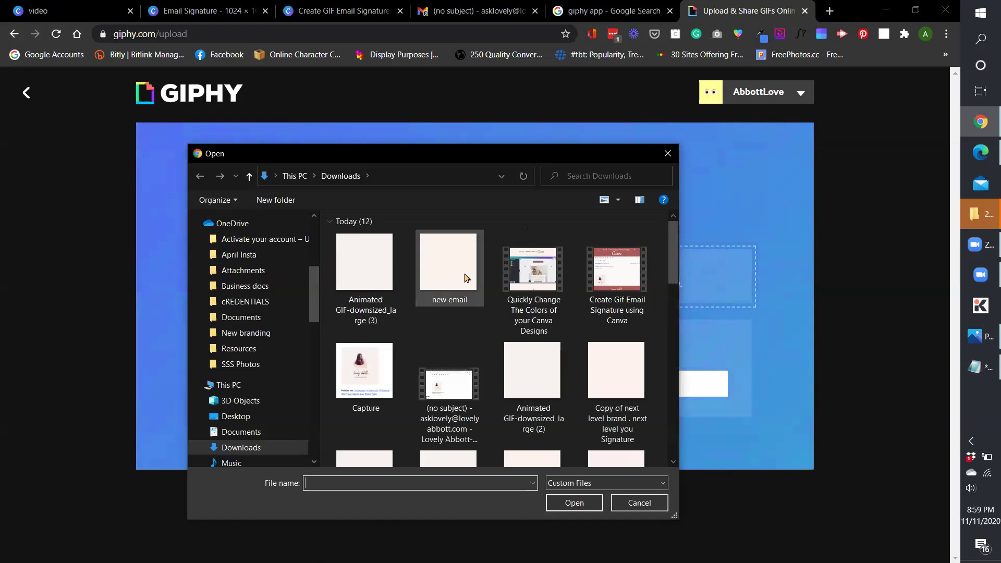
left_click(462, 282)
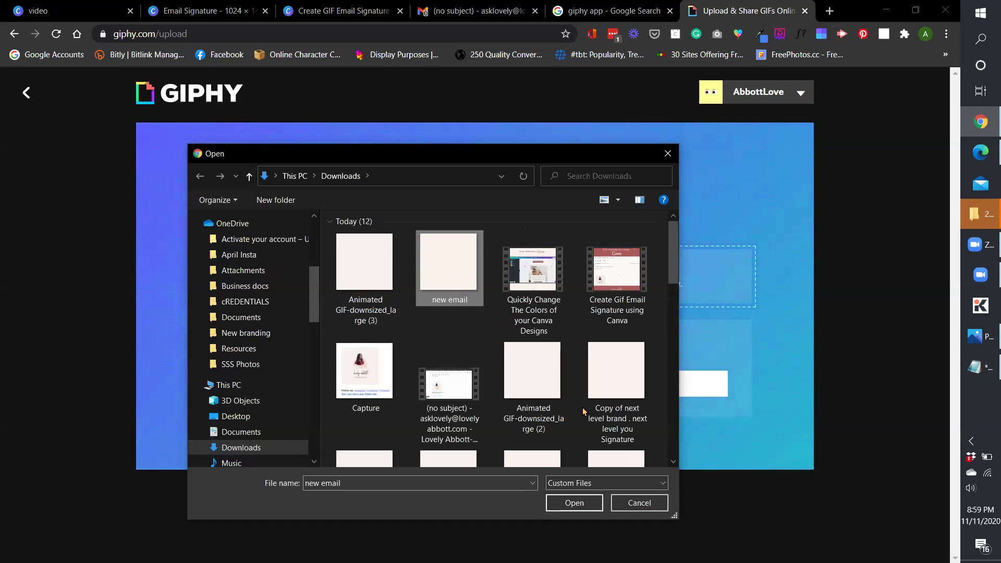
left_click(574, 503)
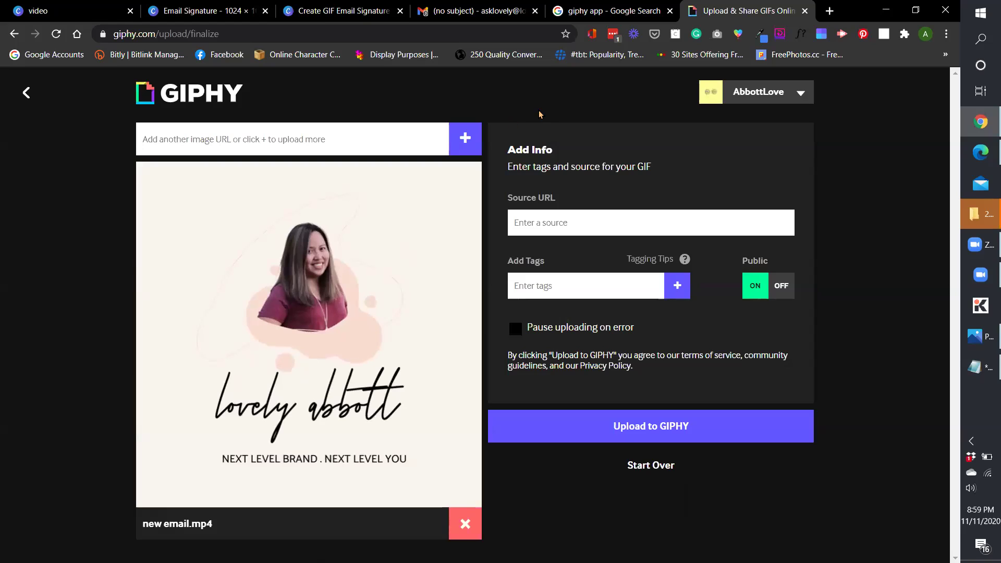
Switch Public off and upload the signature animation to GIPHY as a private GIF.
left_click(784, 290)
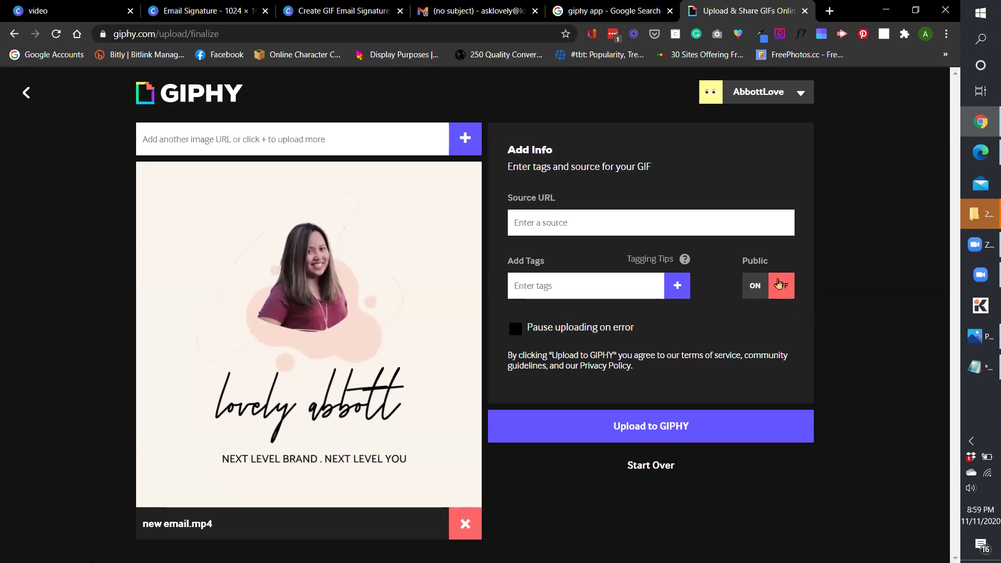
left_click(755, 290)
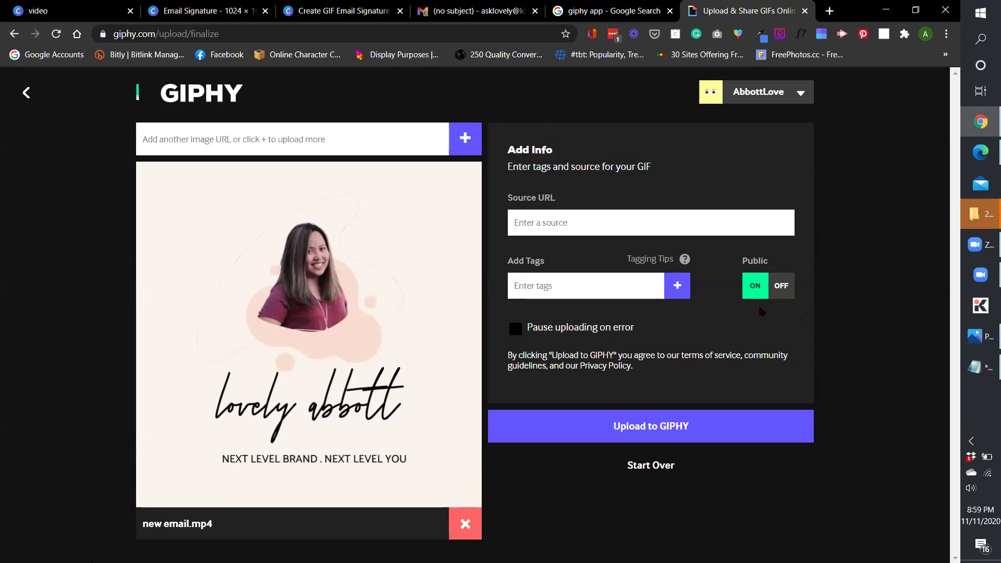
left_click(556, 288)
left_click(554, 293)
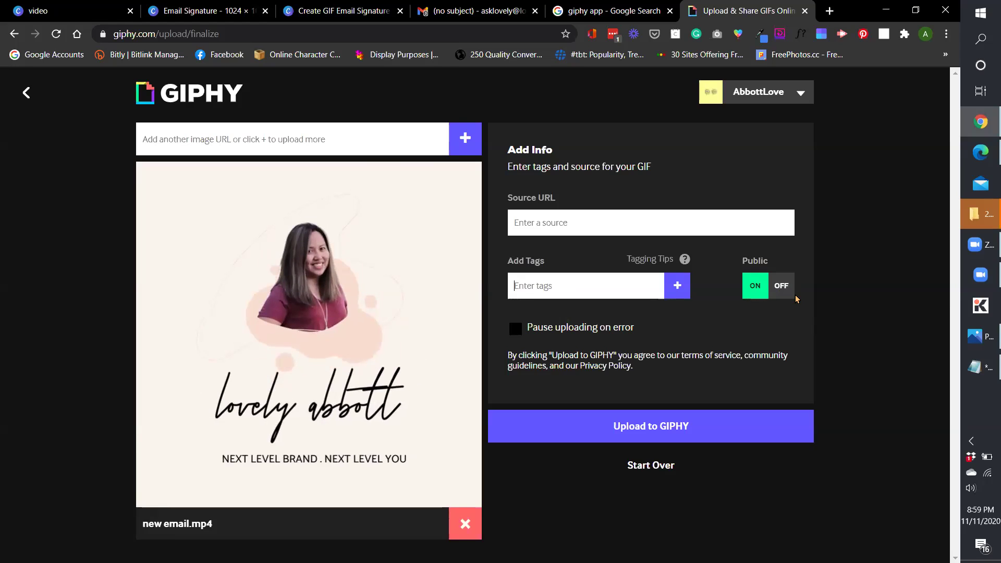
left_click(784, 294)
left_click(670, 433)
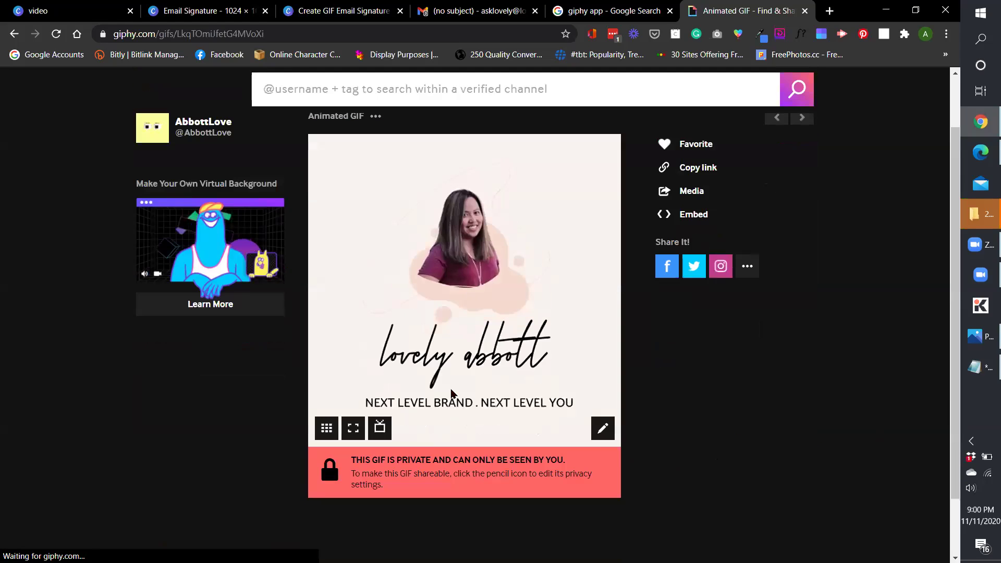
Show the iframe embed code for the uploaded signature GIF on its GIPHY page.
scroll(730, 422, "down", 1)
scroll(745, 423, "up", 1)
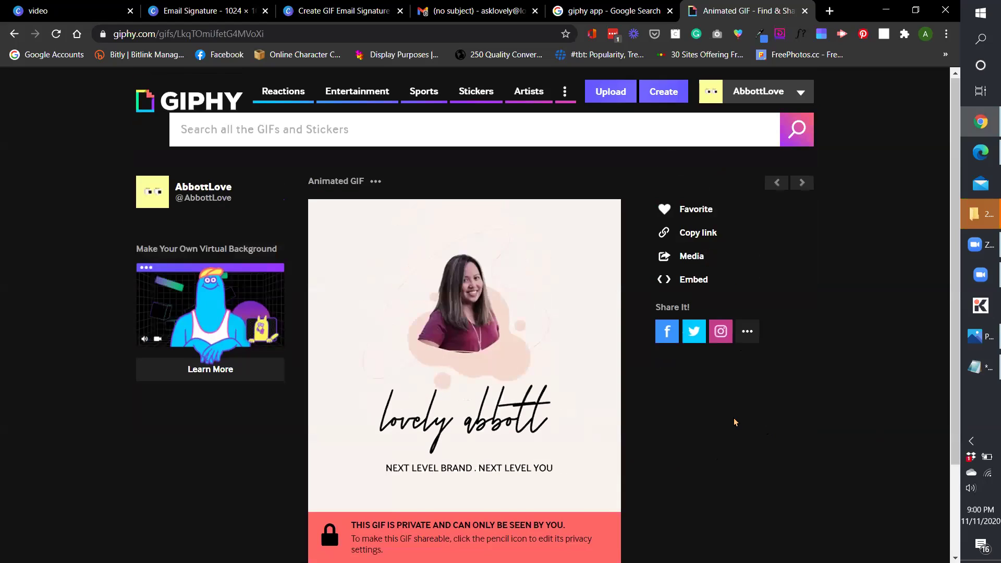
left_click_drag(652, 191, 760, 293)
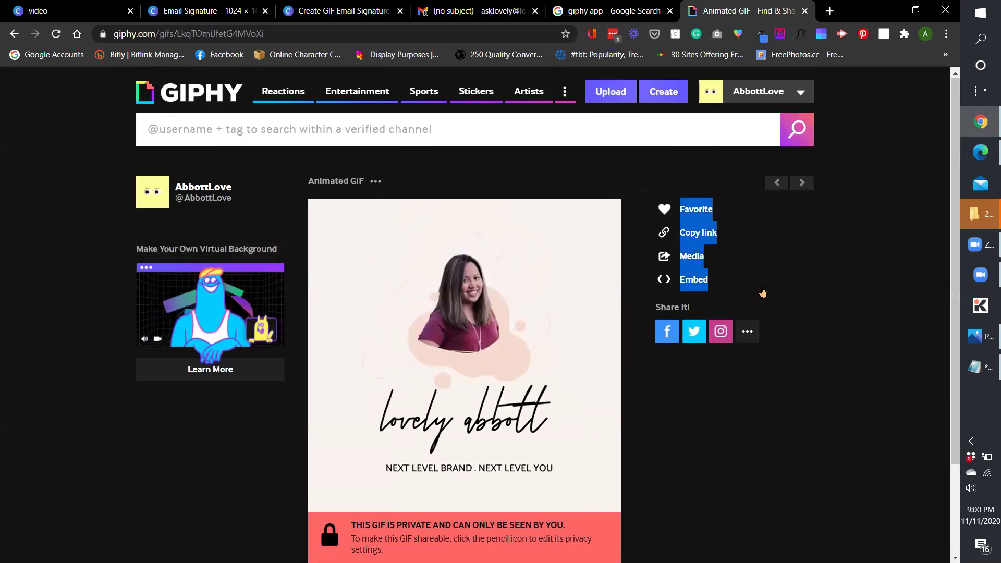
left_click(694, 280)
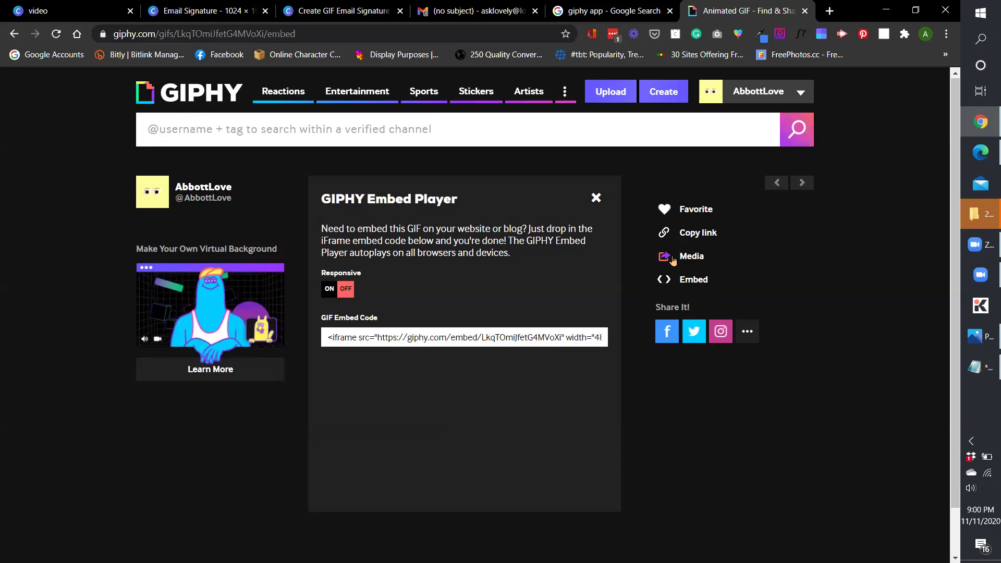
Download the GIF from GIPHY, close its Photos preview, and return to the Gmail message.
left_click(673, 259)
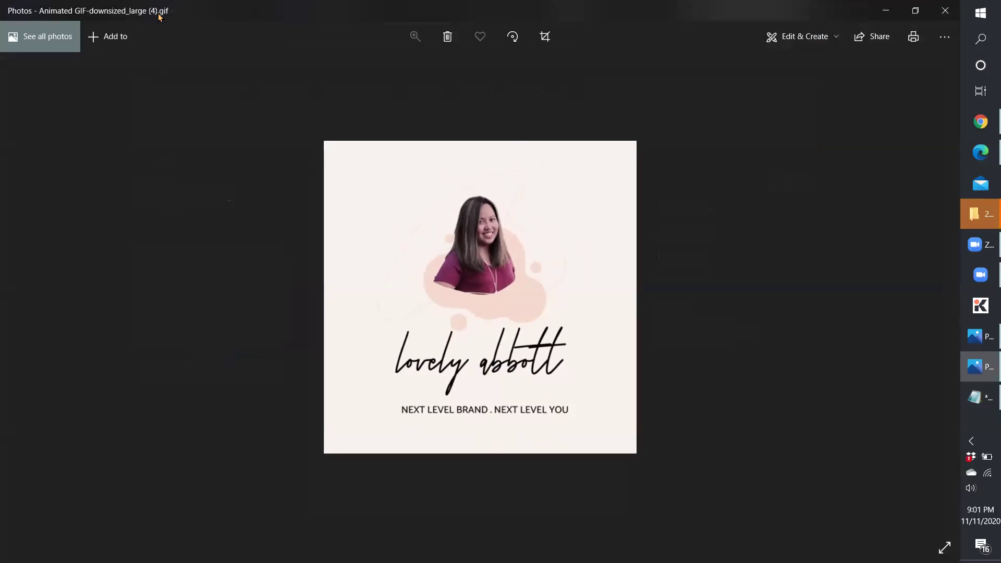
left_click(946, 11)
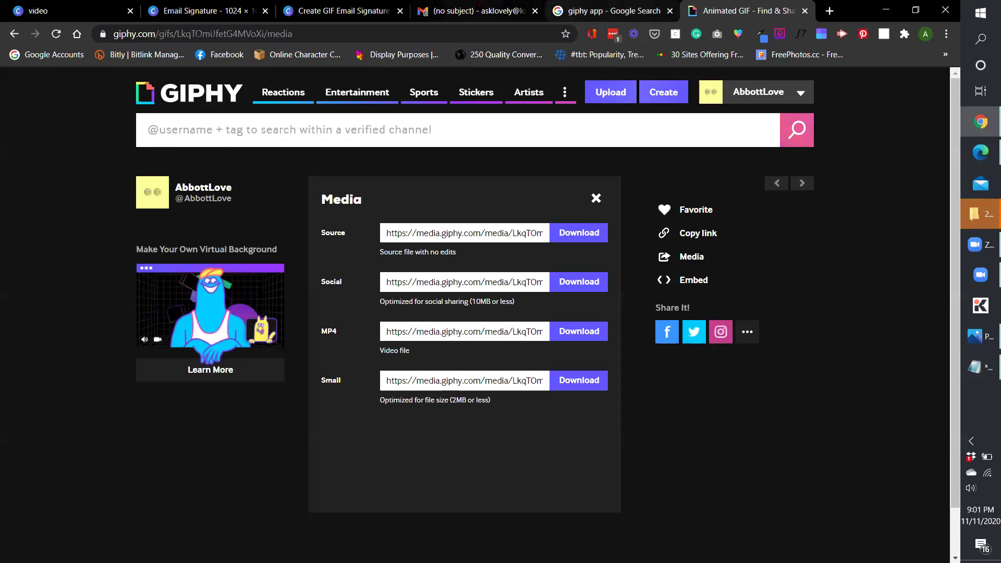
left_click(477, 10)
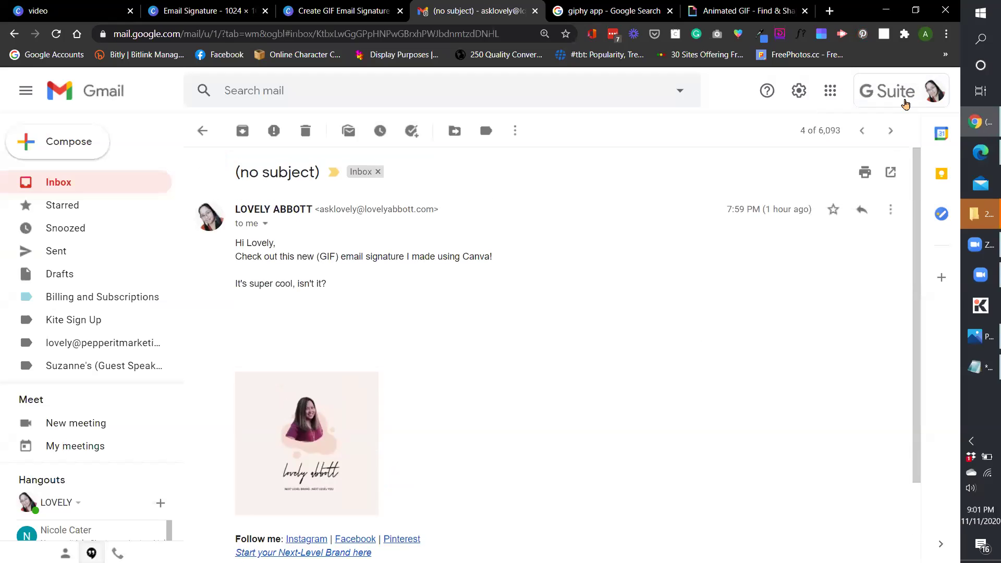
Switch to the other signed-in Gmail account and show its Quick settings panel.
left_click(908, 97)
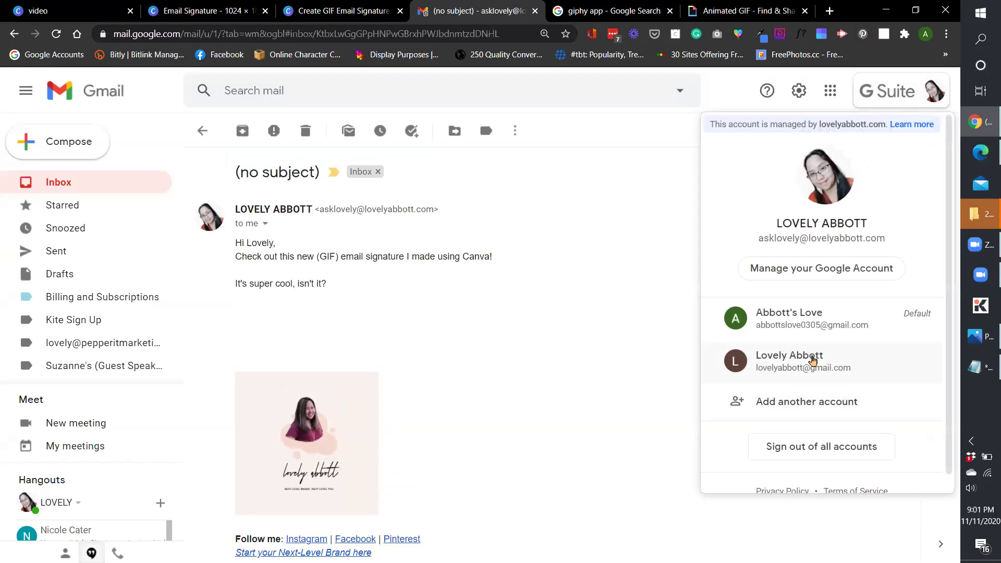
left_click(815, 365)
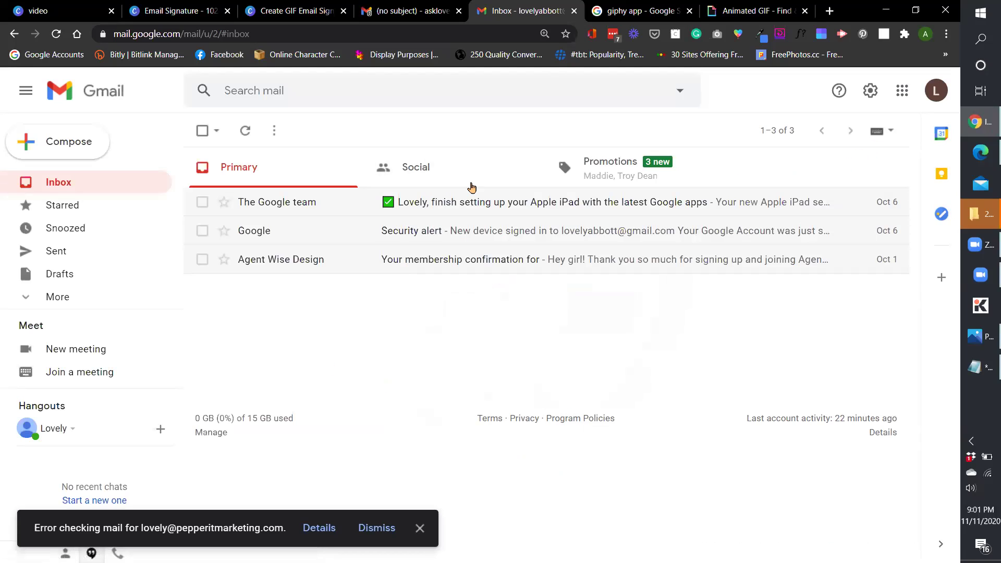
left_click(870, 90)
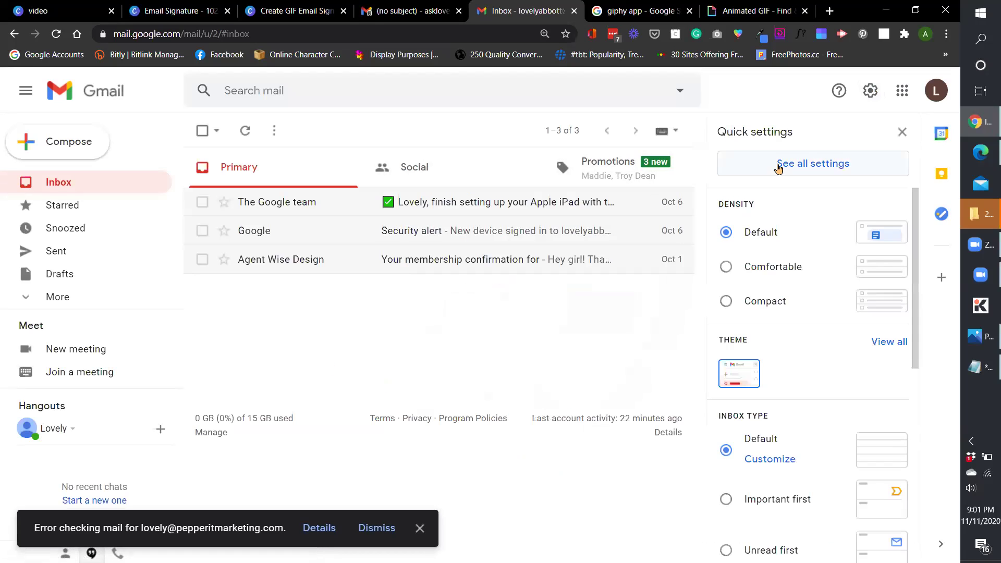
Create a new signature named 'New' in Gmail's General settings.
left_click(779, 166)
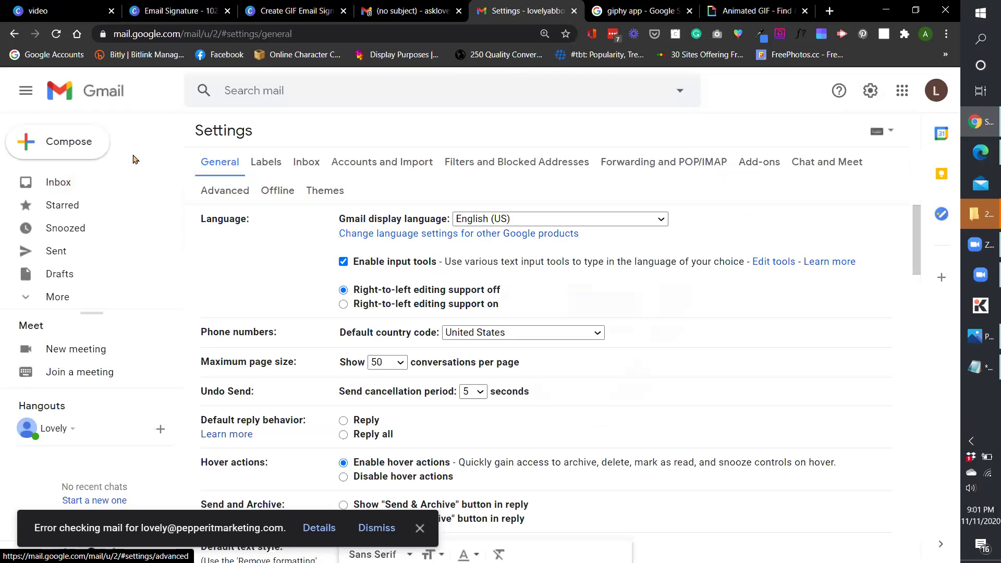
scroll(534, 363, "down", 6)
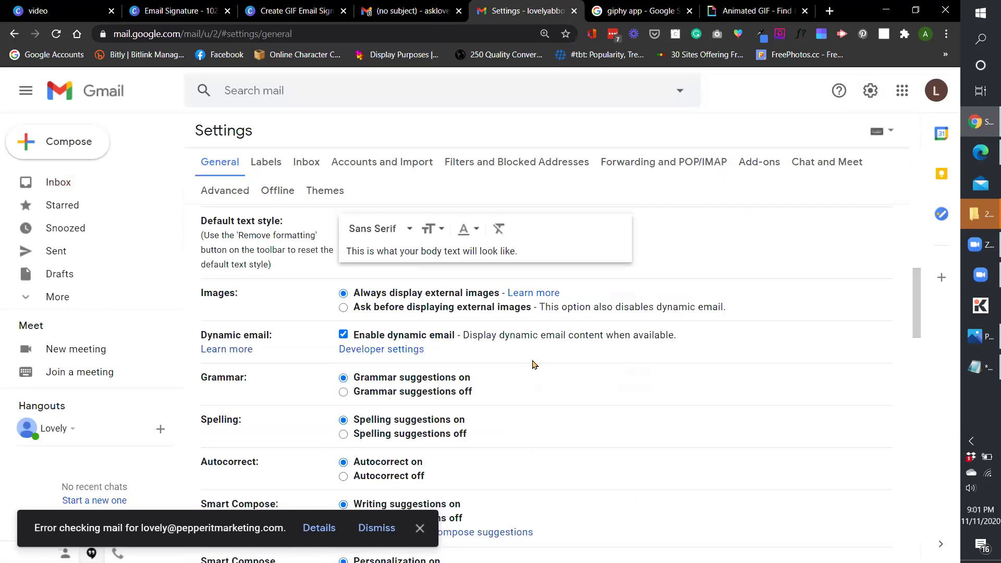
scroll(534, 364, "down", 15)
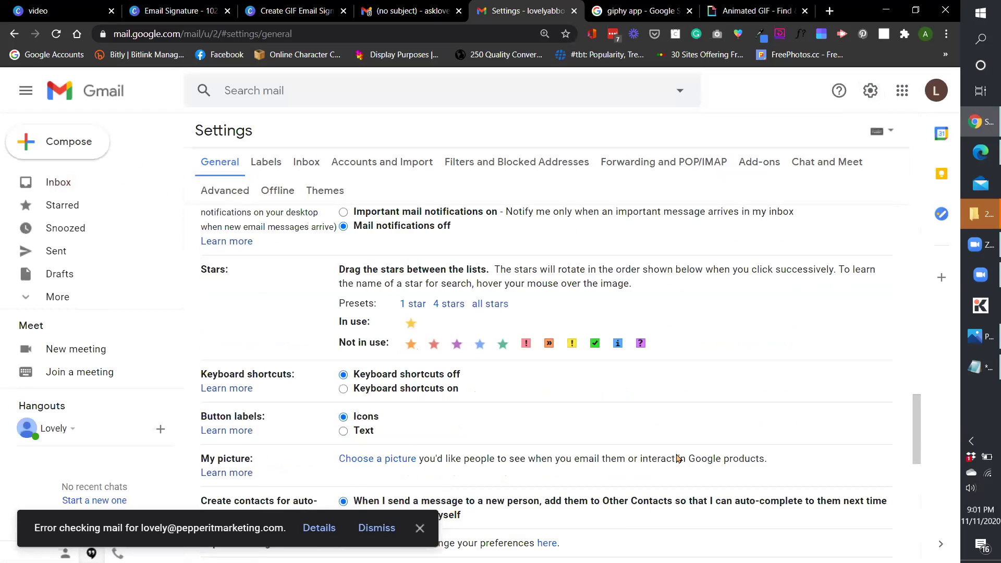
scroll(678, 458, "down", 6)
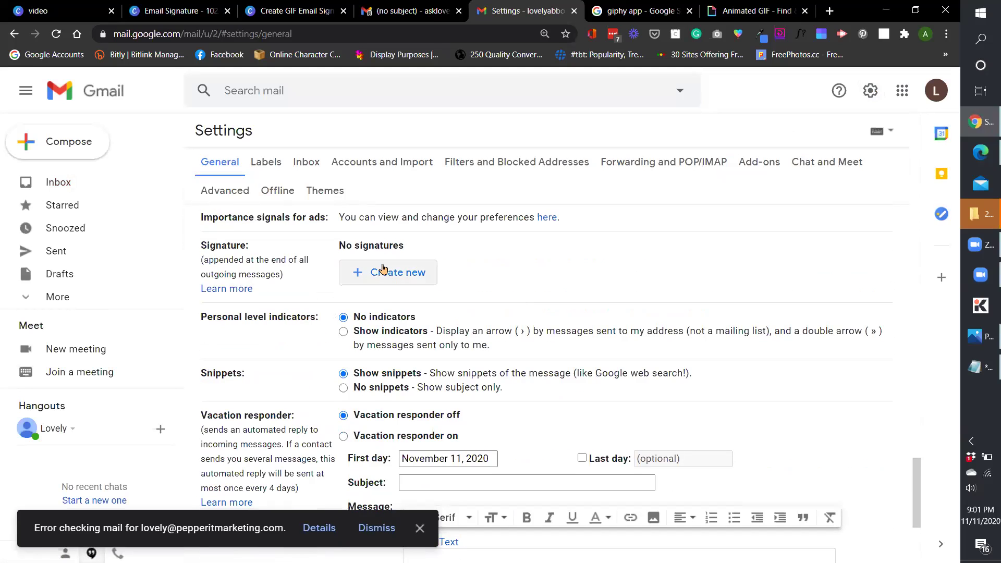
left_click(383, 270)
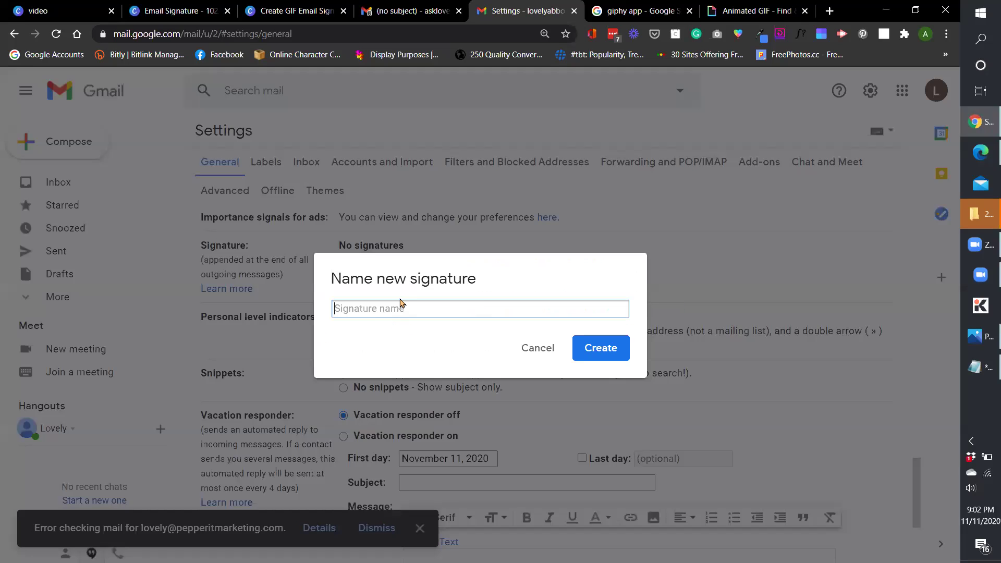
type("New")
left_click(606, 349)
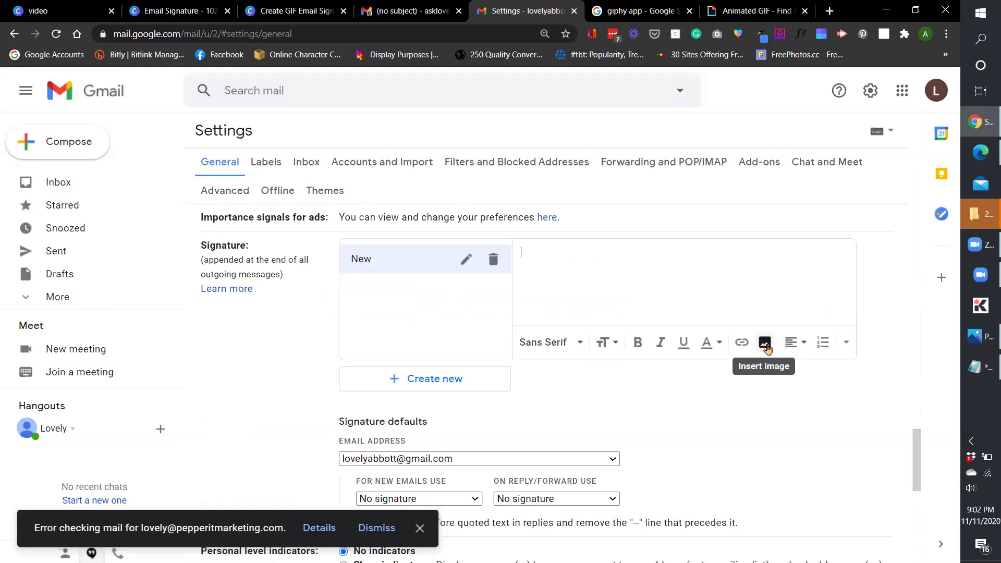
Upload the Animated GIF-downsized_large (4) file as an image in the New signature.
left_click(766, 344)
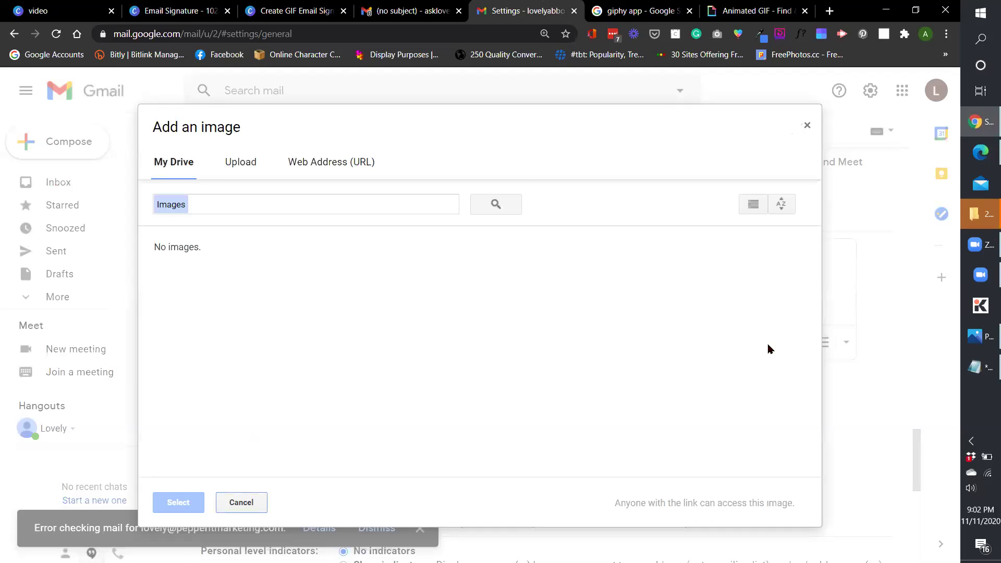
left_click(237, 161)
left_click(464, 355)
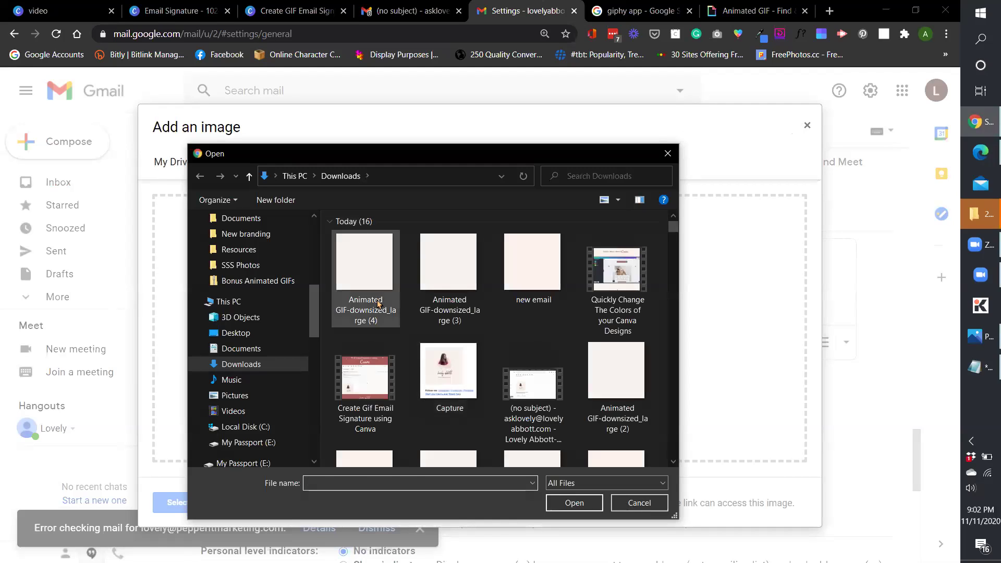
left_click(371, 293)
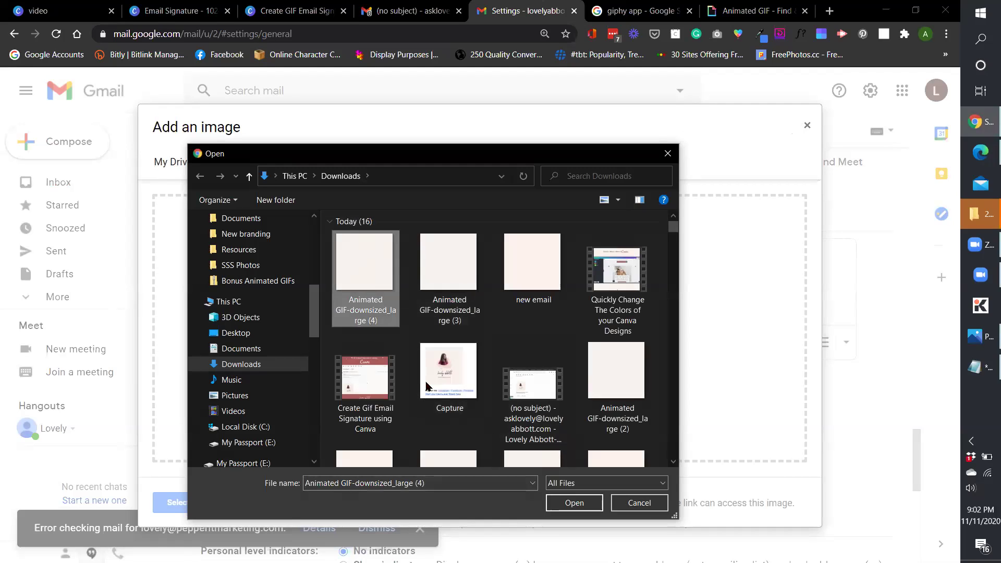
left_click(575, 503)
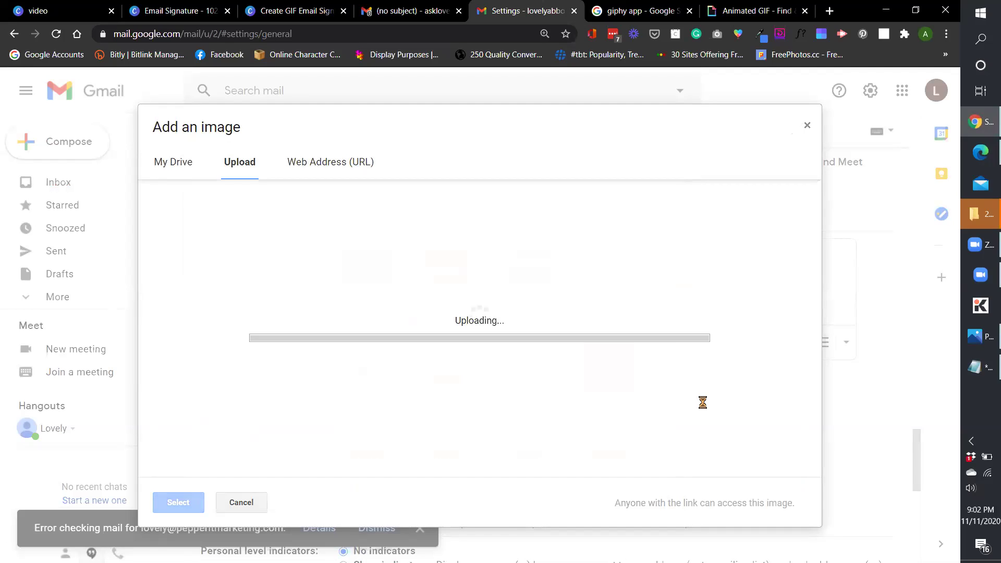
Set the signature GIF to Large size.
scroll(792, 324, "up", 1)
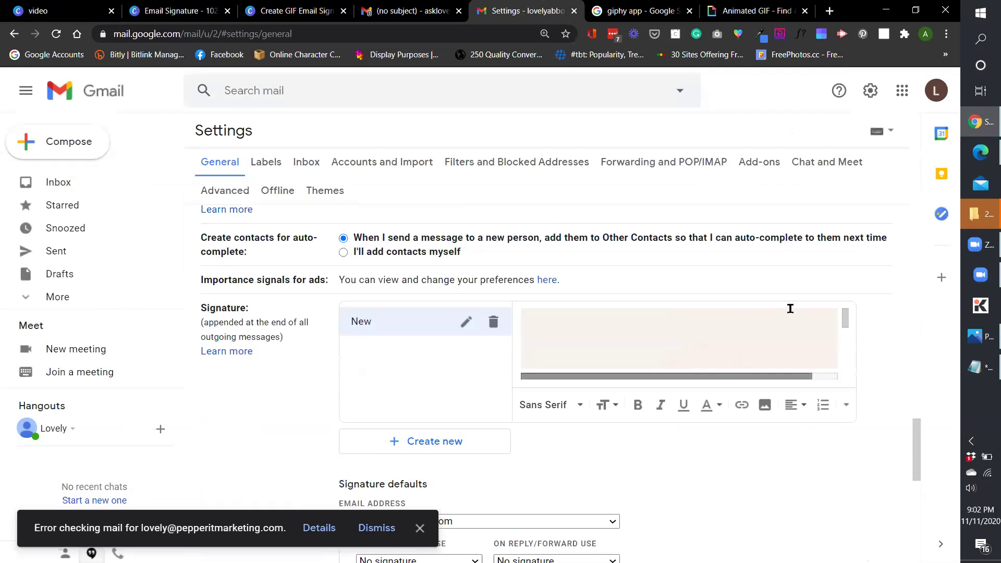
scroll(832, 328, "down", 1)
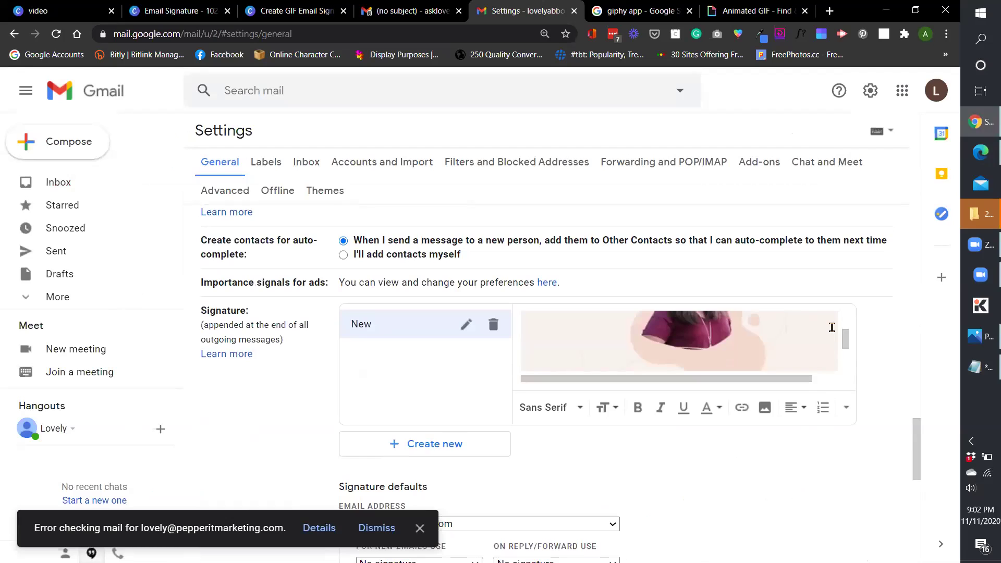
left_click(772, 350)
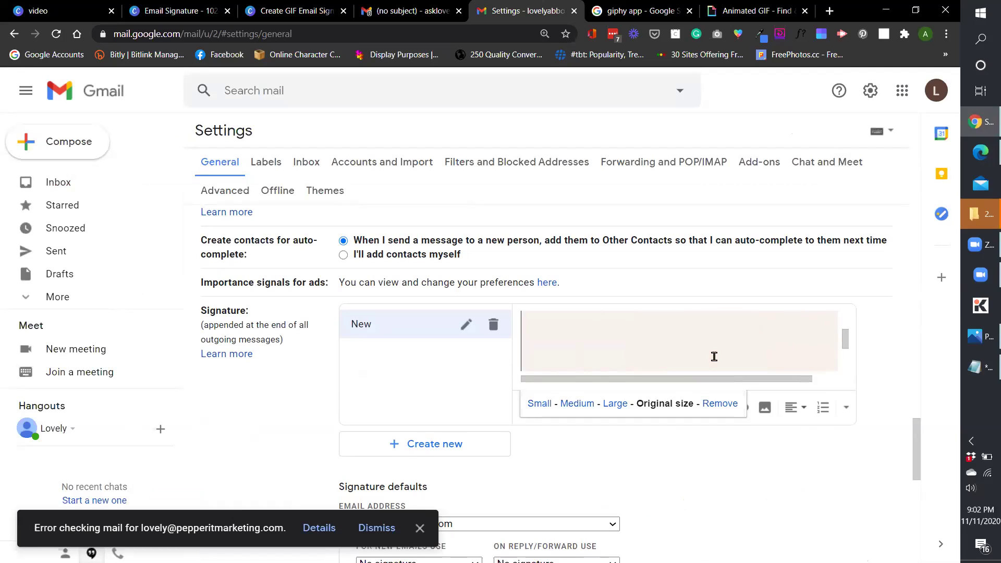
left_click(616, 404)
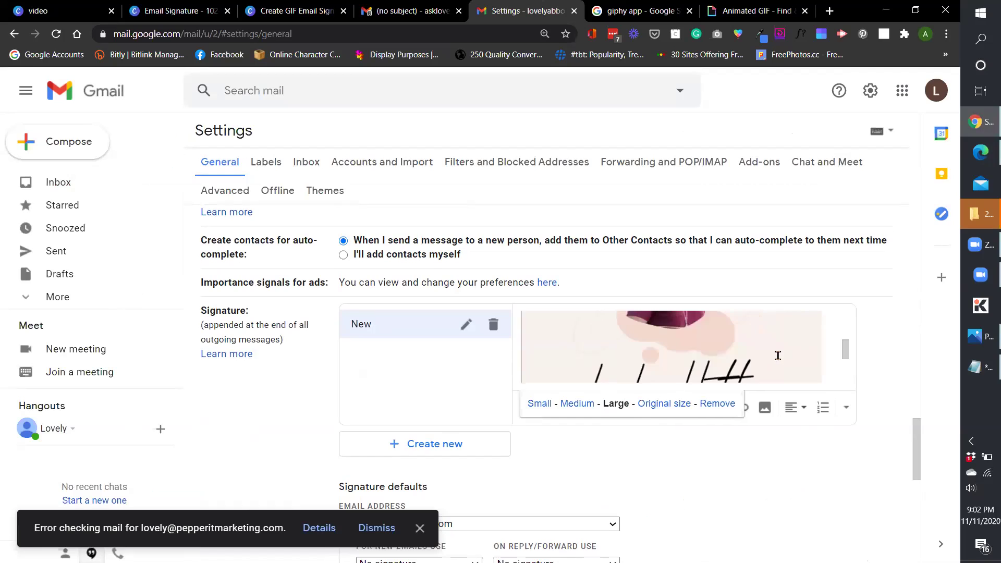
Compare against the received email and Canva design, then set the GIF to Medium.
left_click(407, 6)
scroll(355, 381, "down", 2)
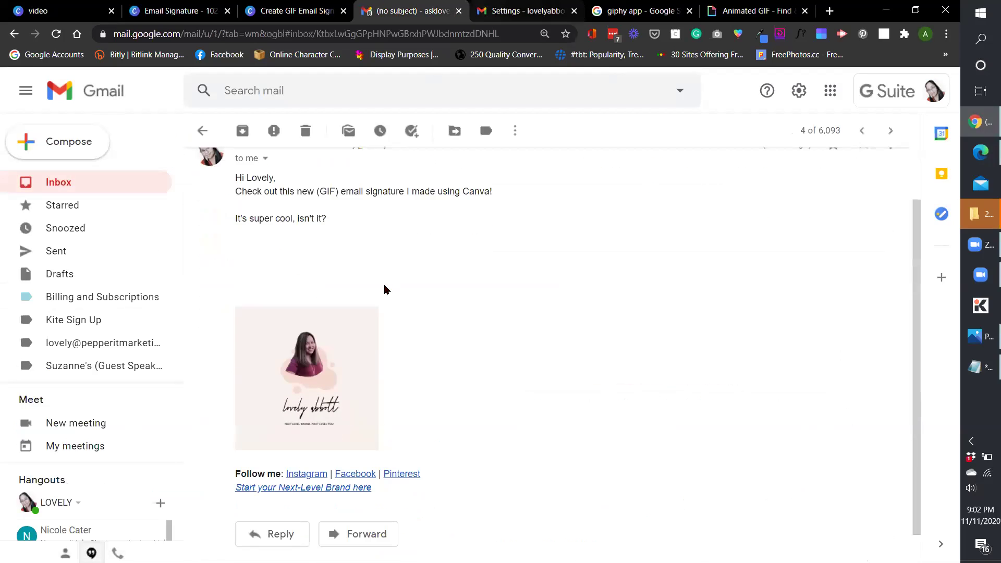
scroll(391, 313, "down", 1)
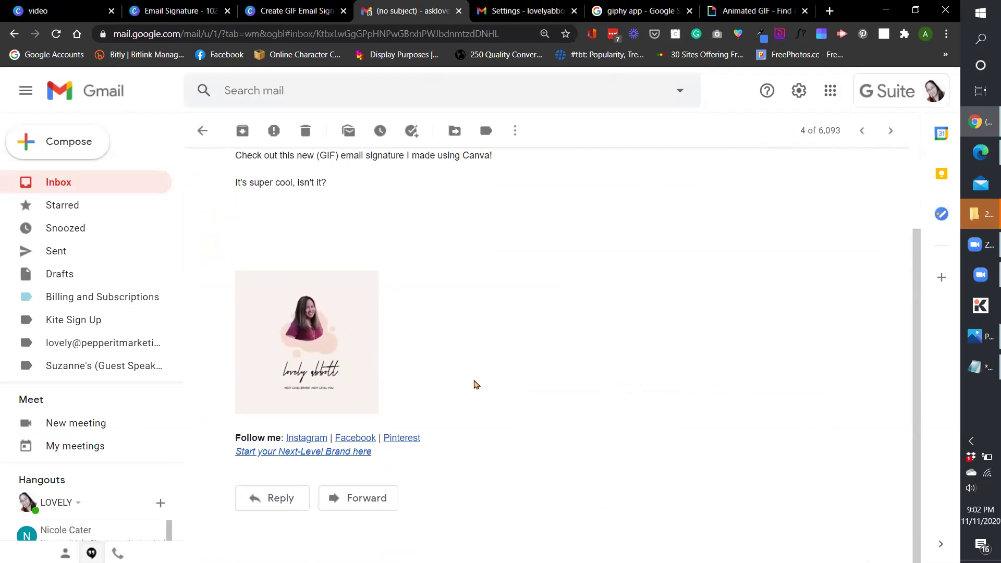
scroll(417, 365, "up", 2)
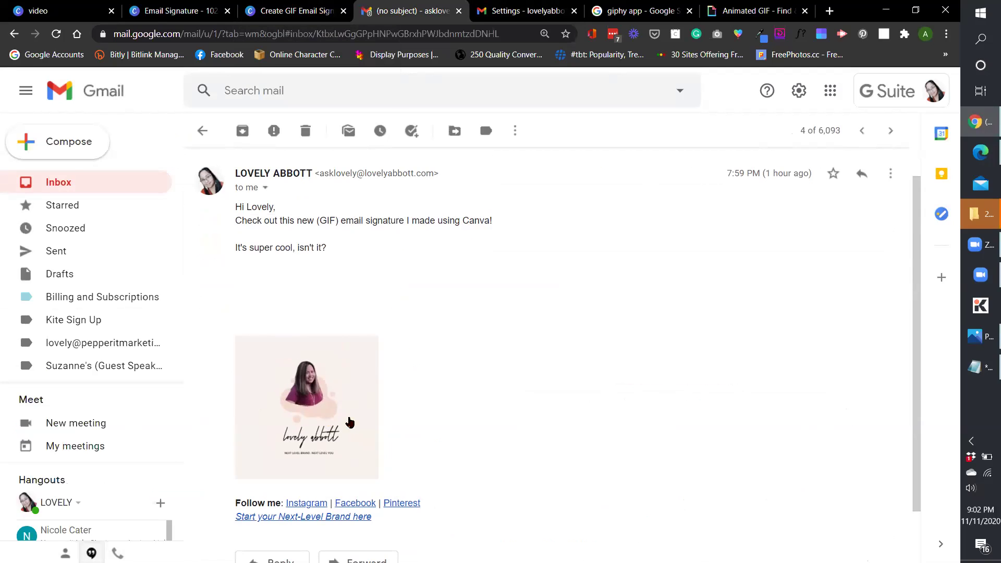
left_click(307, 15)
left_click(527, 10)
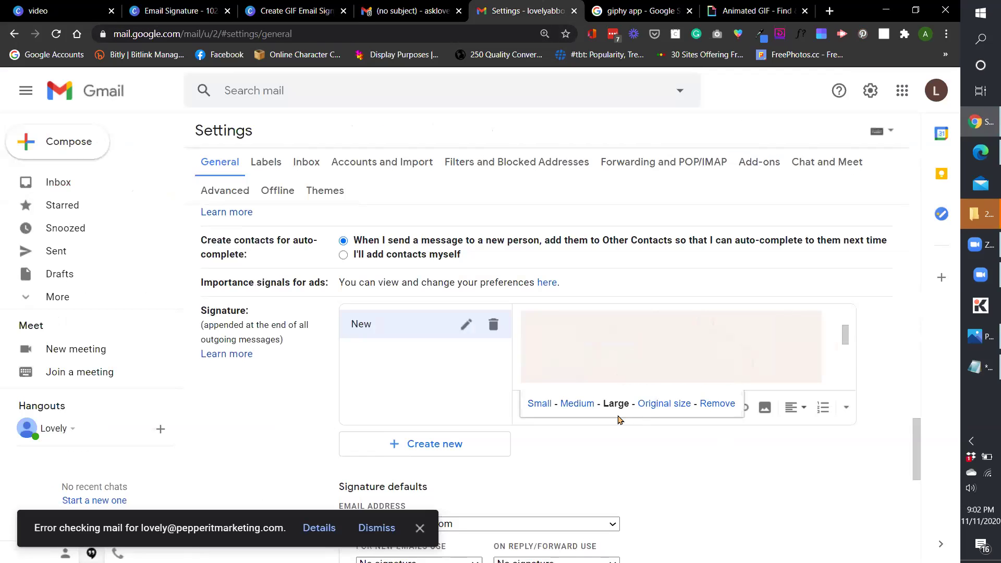
left_click(577, 403)
Type 'Follow: Instagram | Facebook | Pinterest' on a new line below the GIF.
left_click(675, 346)
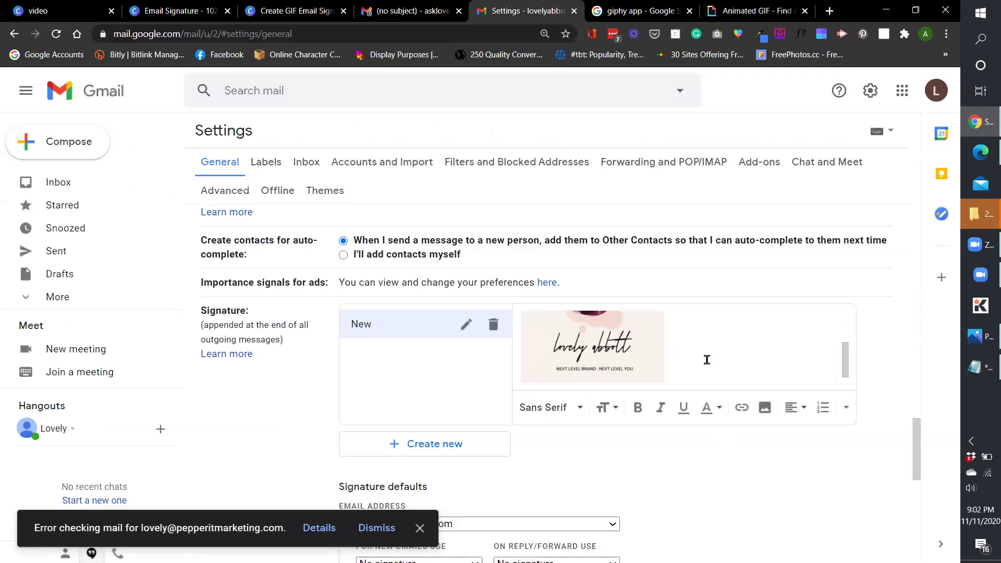
scroll(705, 359, "down", 1)
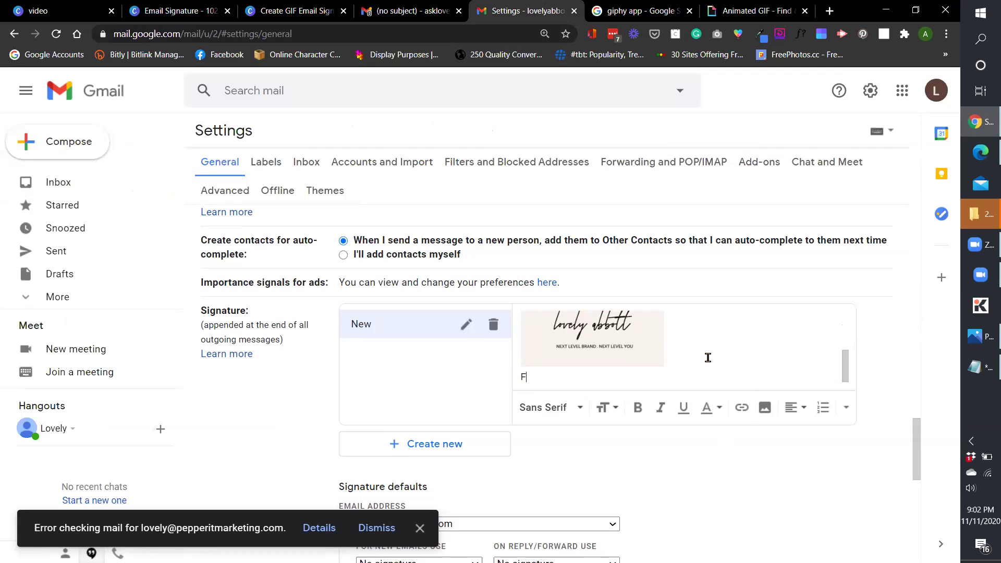
type("Follow: ")
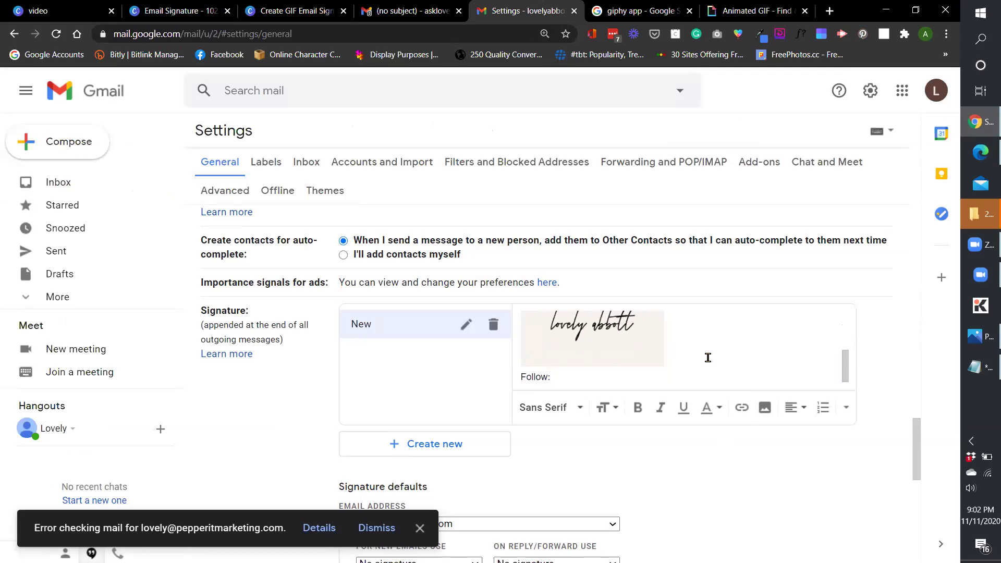
type("Instagram |")
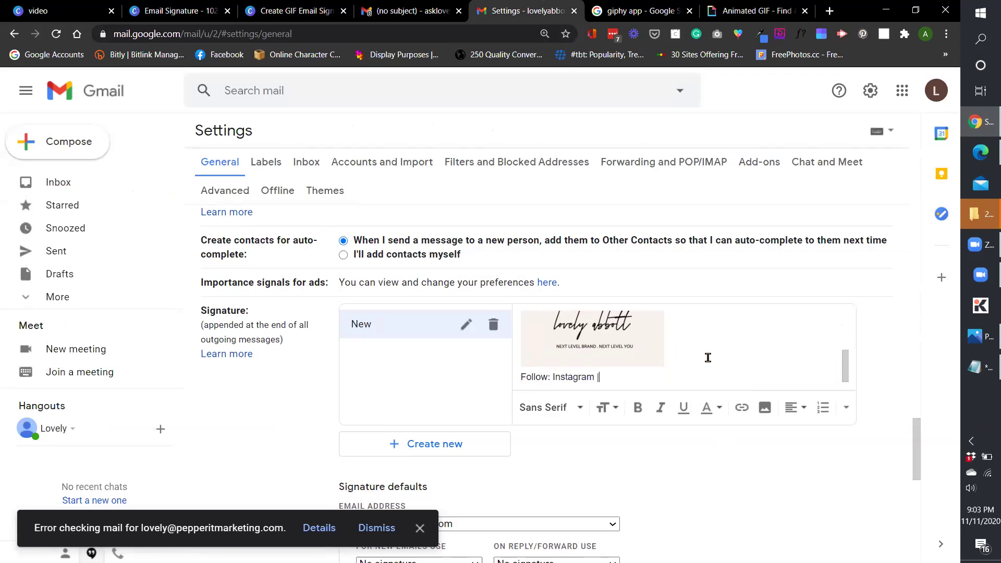
type(" Facebook | Pinterest")
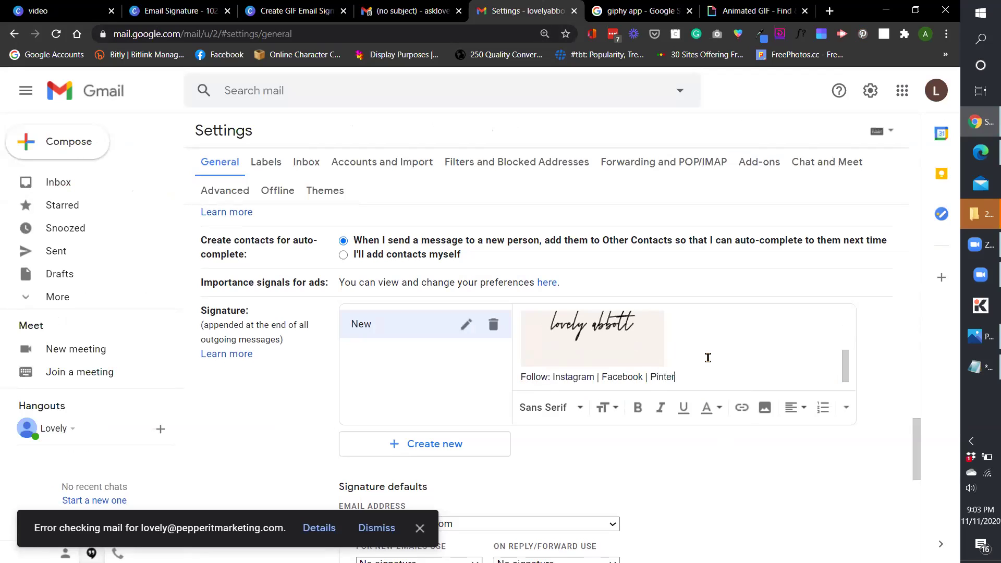
Link the word Facebook to the Facebook profile URL copied from Notepad.
left_click(973, 368)
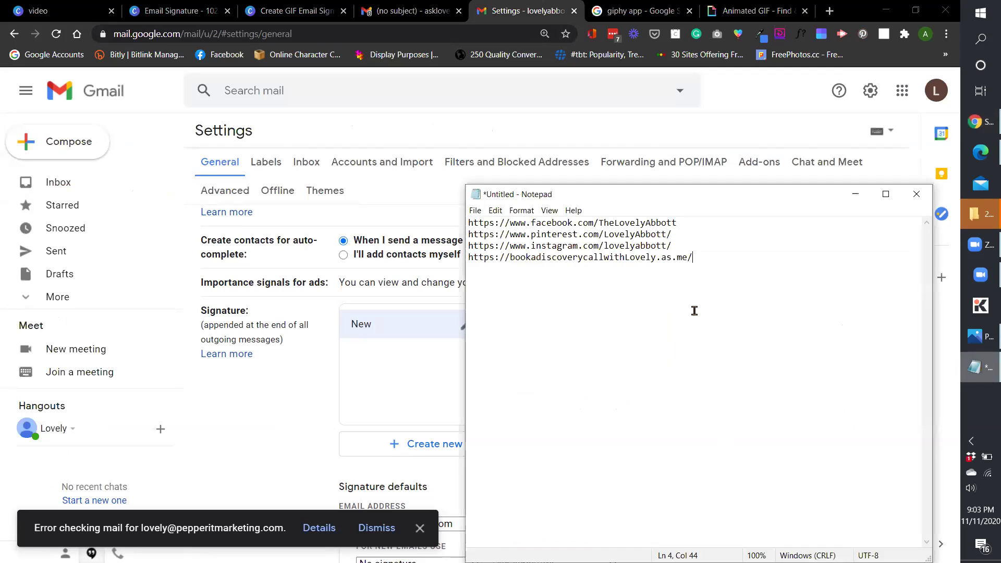
left_click_drag(678, 224, 462, 224)
key("ctrl+c")
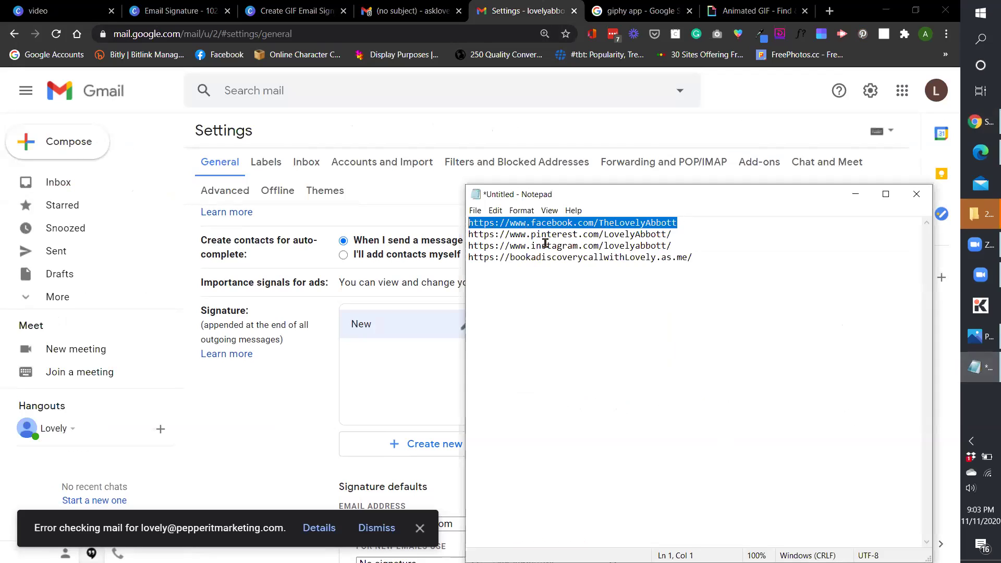
left_click(417, 389)
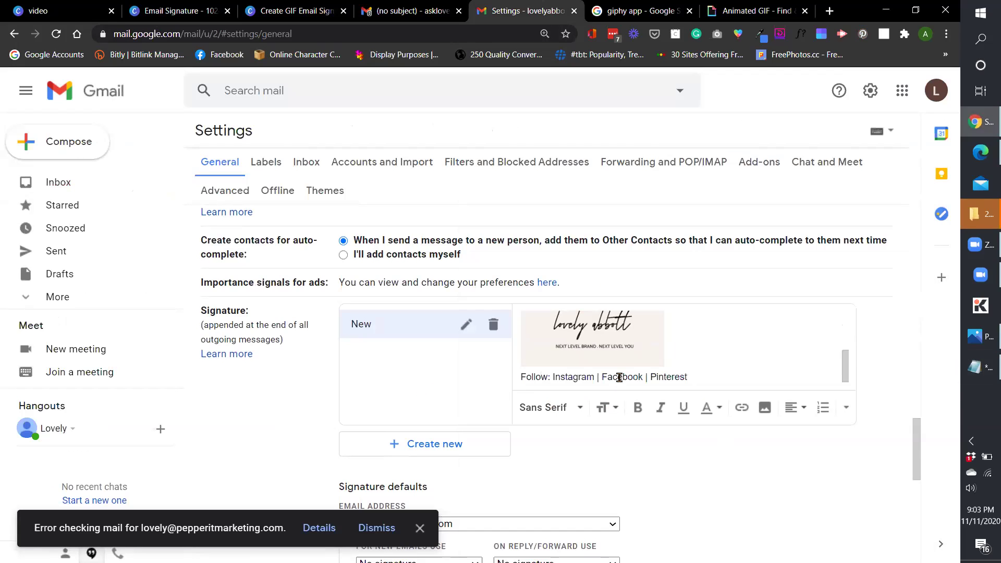
triple_click(619, 377)
double_click(643, 376)
left_click(742, 408)
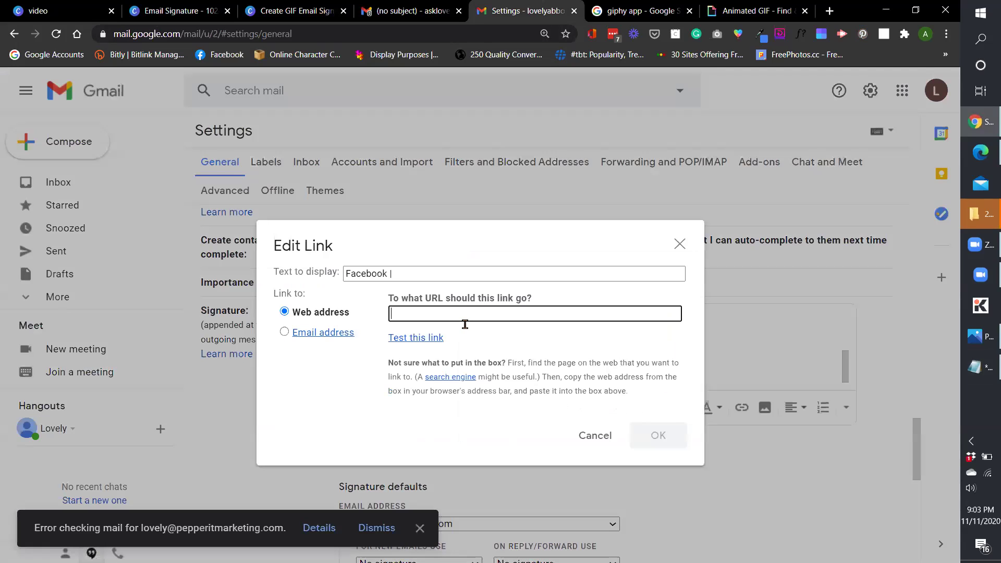
key("ctrl+v")
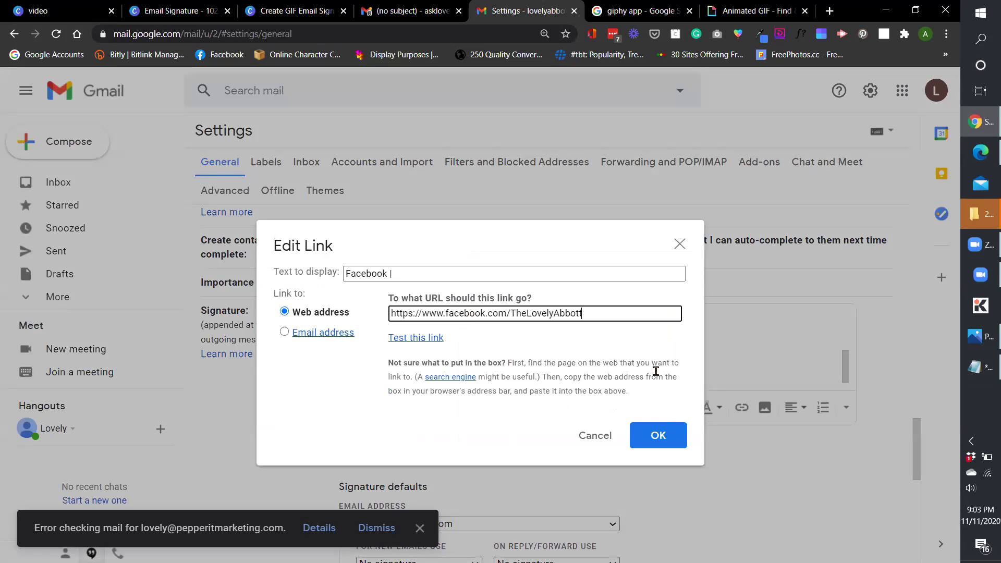
left_click(679, 253)
left_click_drag(650, 376, 605, 376)
left_click(742, 407)
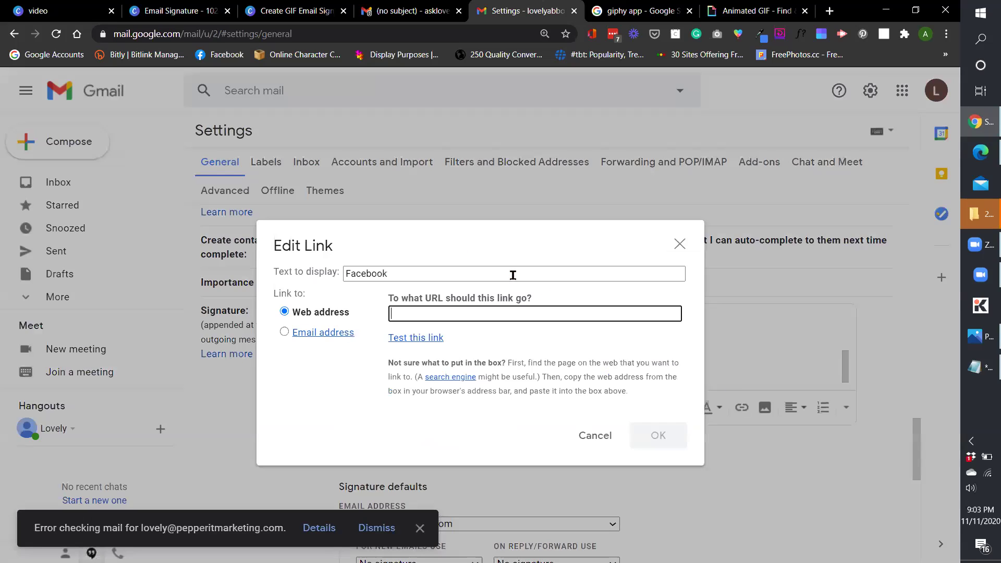
key("ctrl+v")
left_click(645, 429)
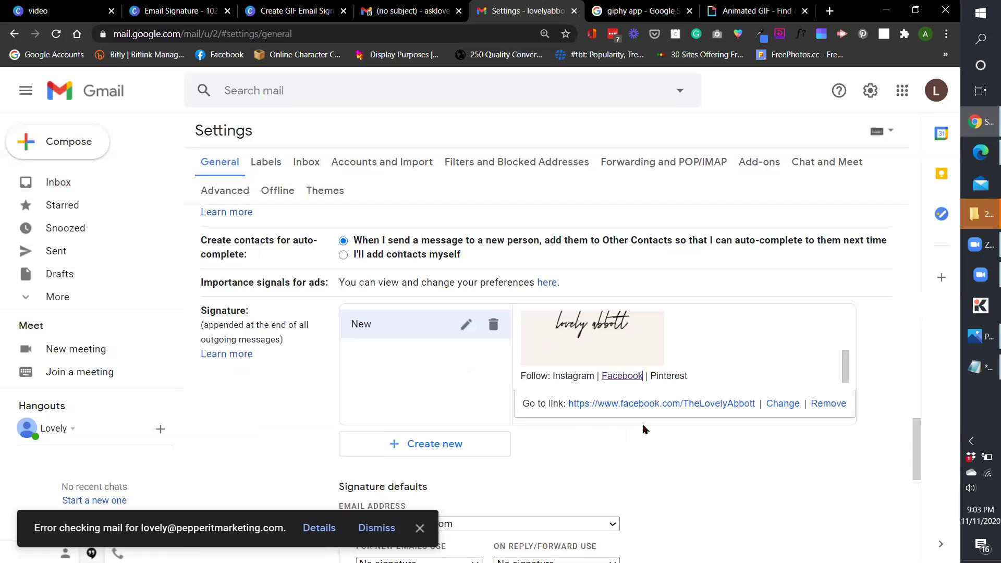
Link the word Pinterest to the Pinterest profile URL.
left_click(975, 369)
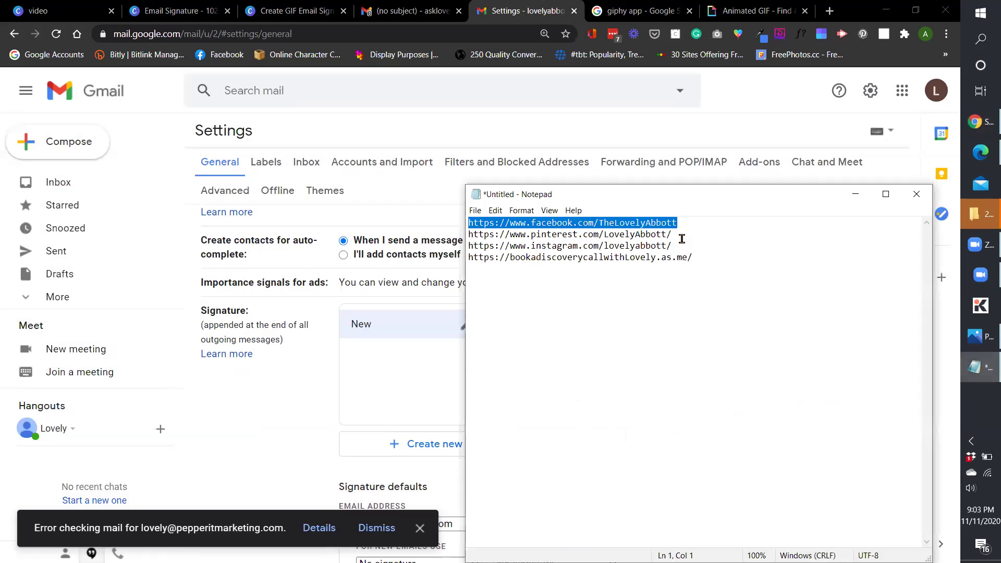
left_click_drag(677, 234, 461, 248)
key("ctrl+c")
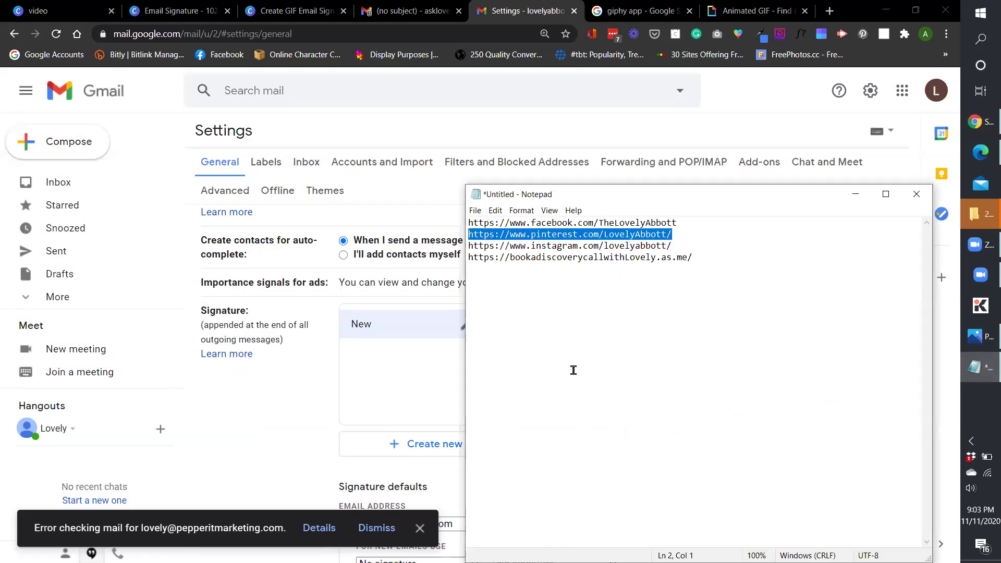
left_click(412, 387)
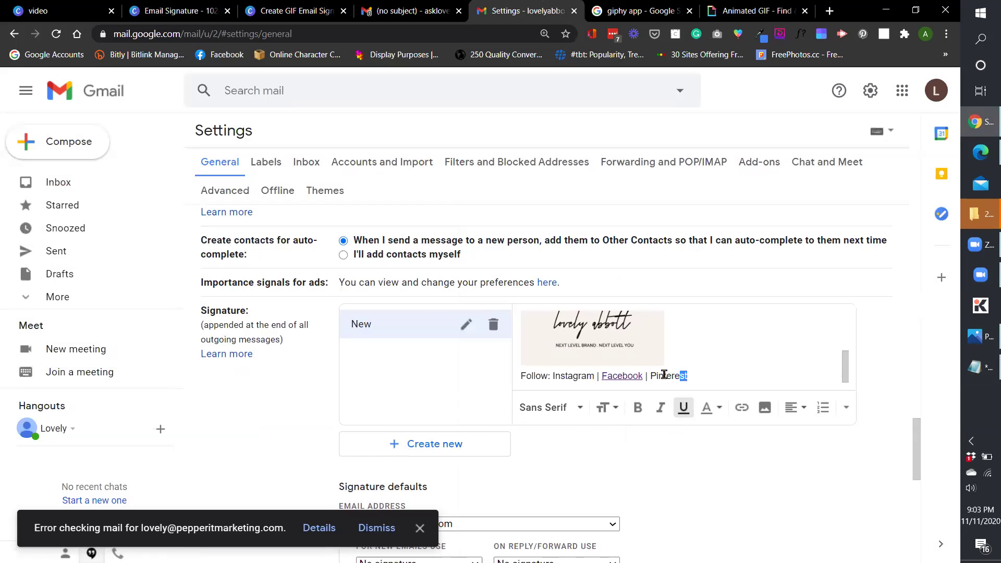
left_click_drag(687, 376, 649, 375)
left_click(741, 407)
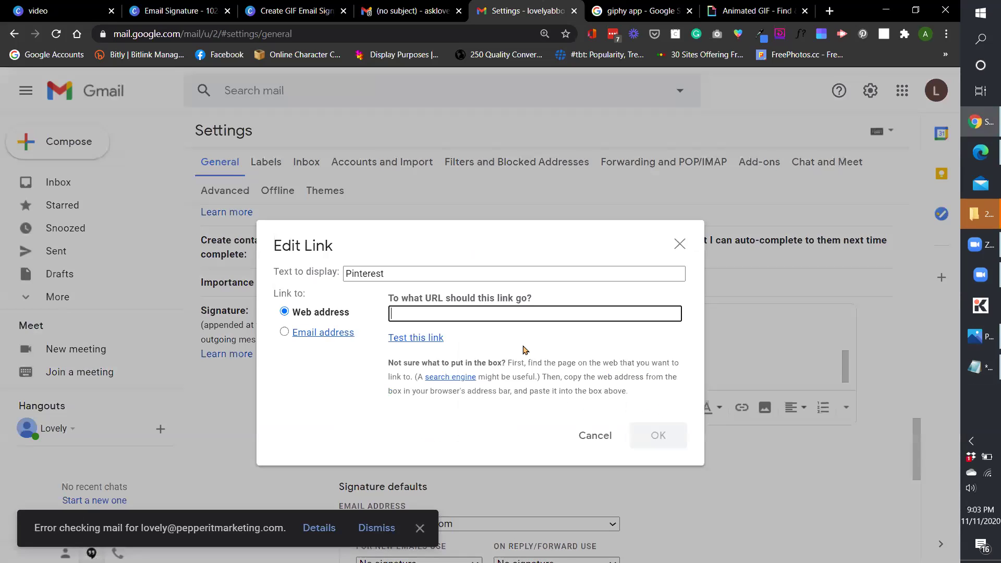
key("ctrl+v")
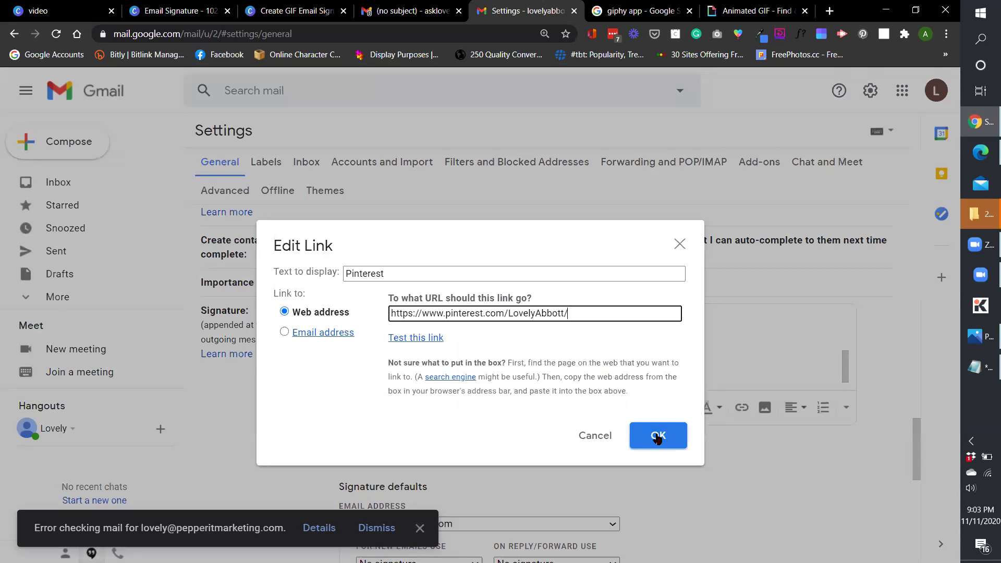
left_click(658, 437)
Link the word Instagram to the Instagram profile URL.
left_click(980, 367)
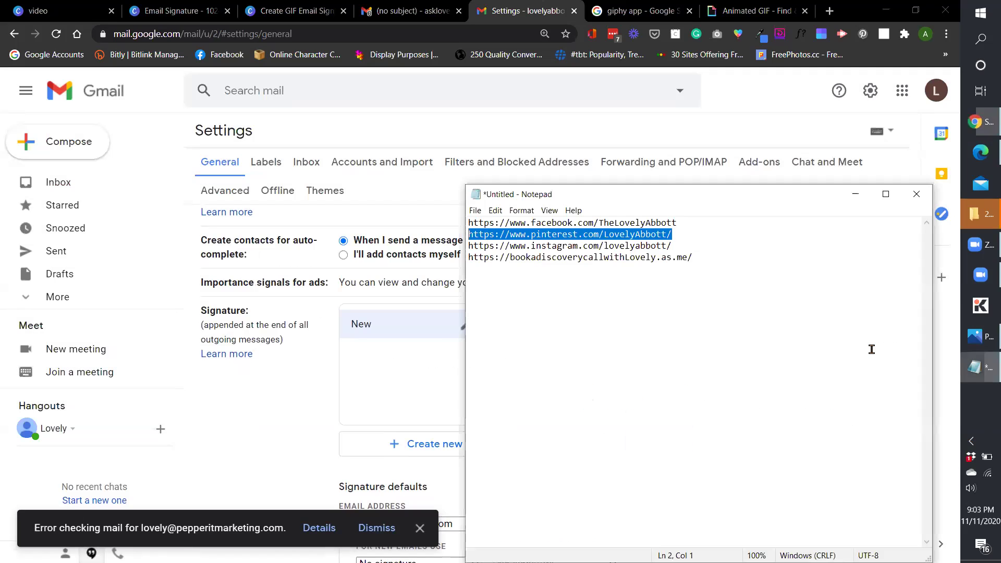
left_click(682, 246)
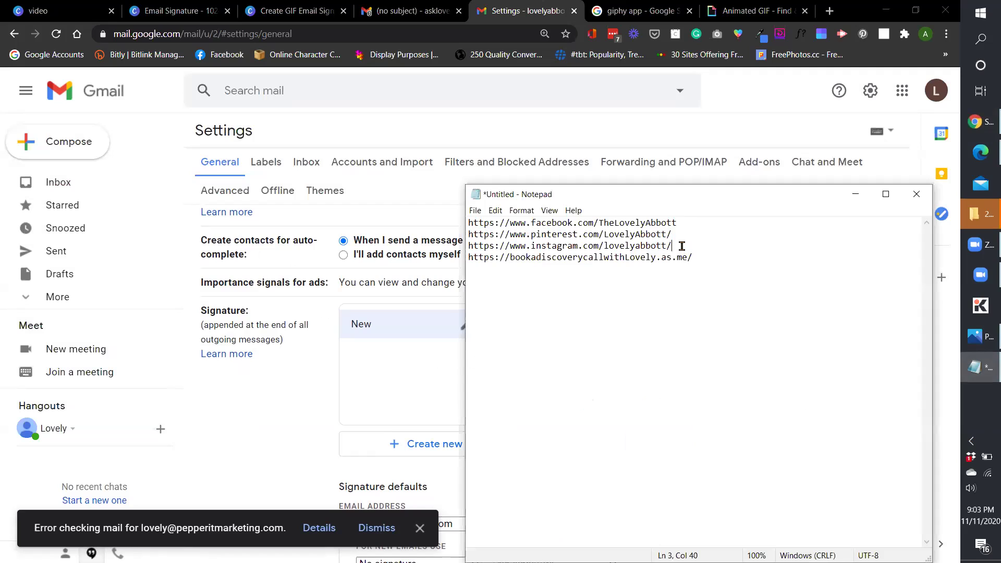
key("shift+Home")
key("ctrl+c")
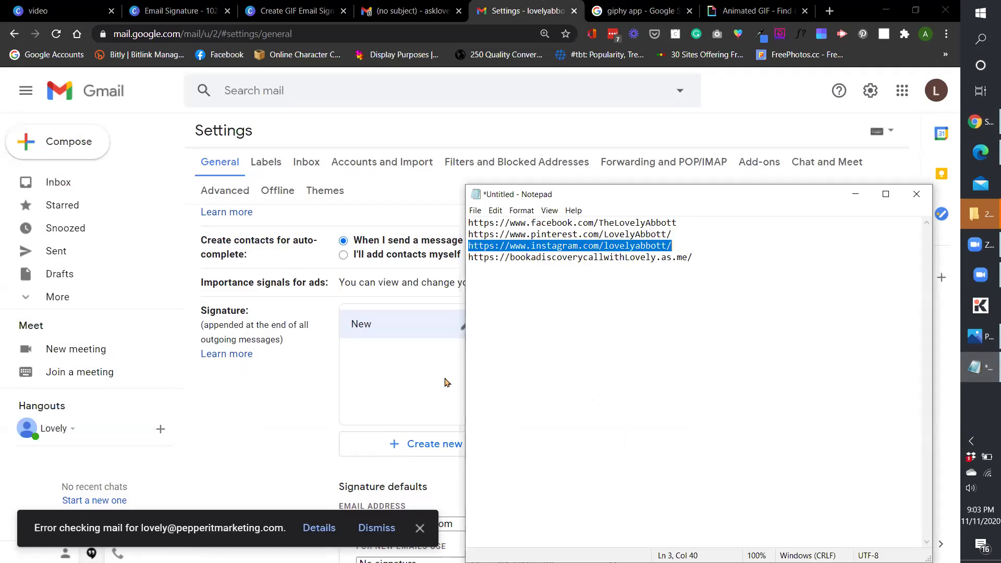
left_click(447, 382)
left_click_drag(596, 378, 554, 376)
left_click(740, 407)
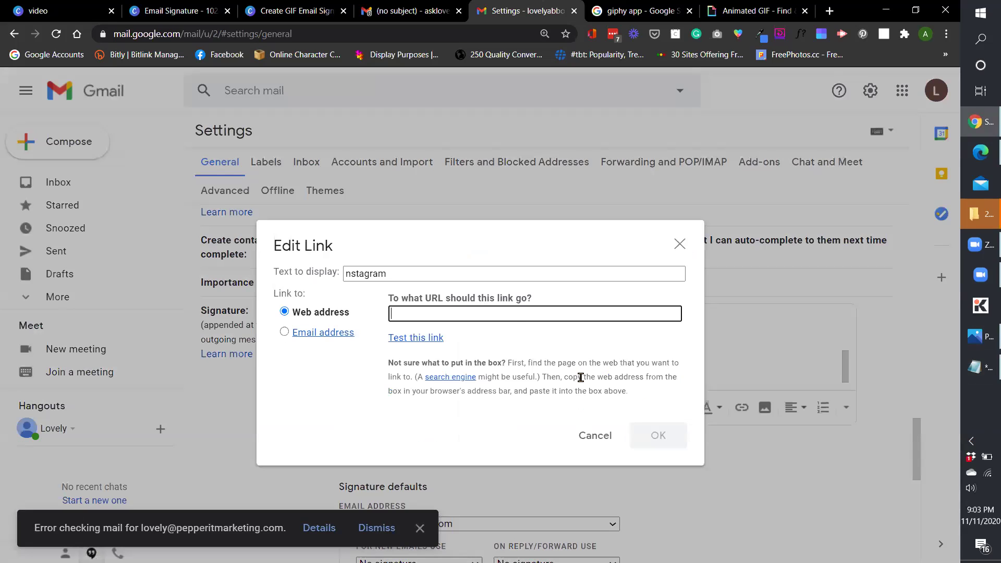
left_click(679, 244)
left_click(555, 376)
double_click(557, 377)
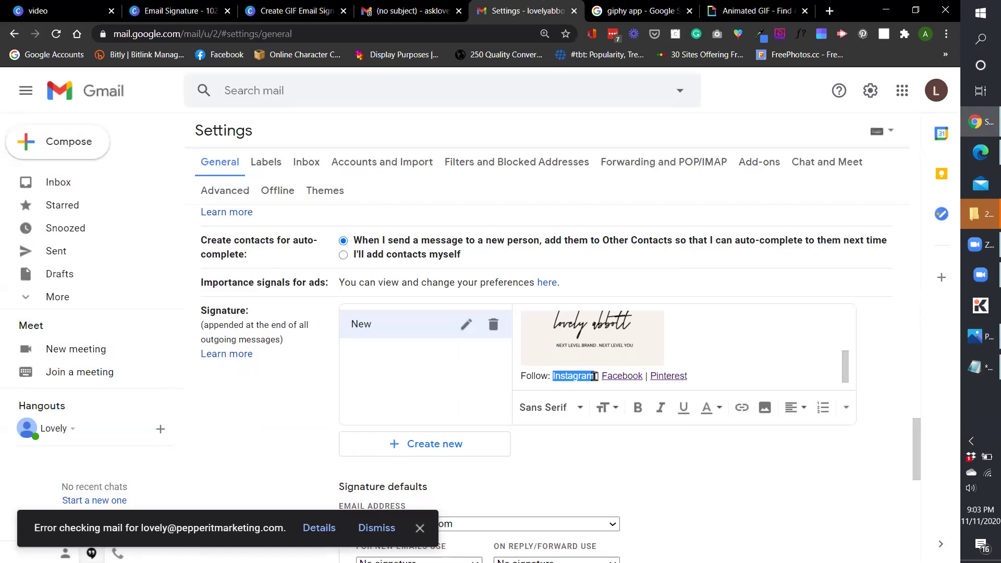
key("ctrl+k")
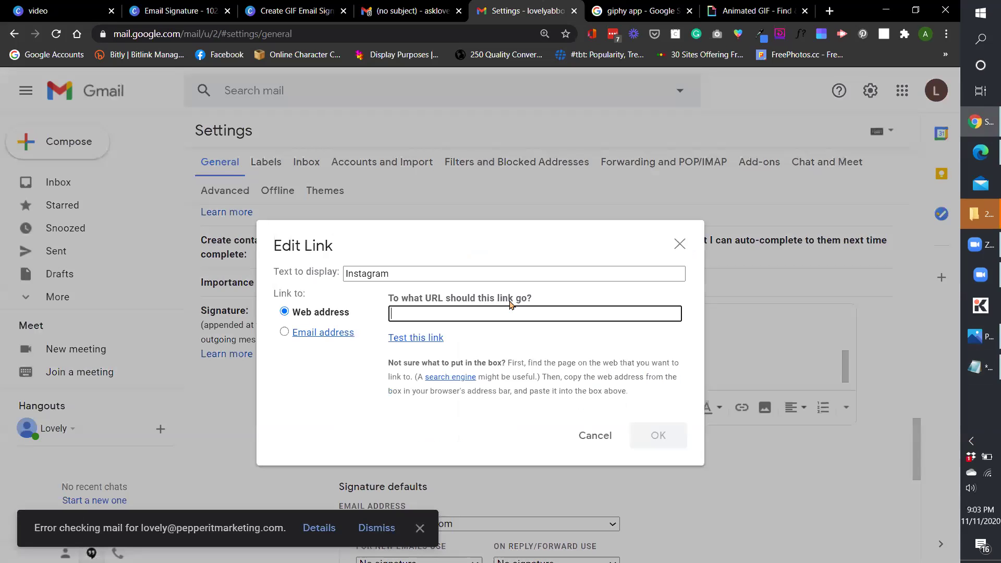
key("ctrl+v")
left_click(648, 436)
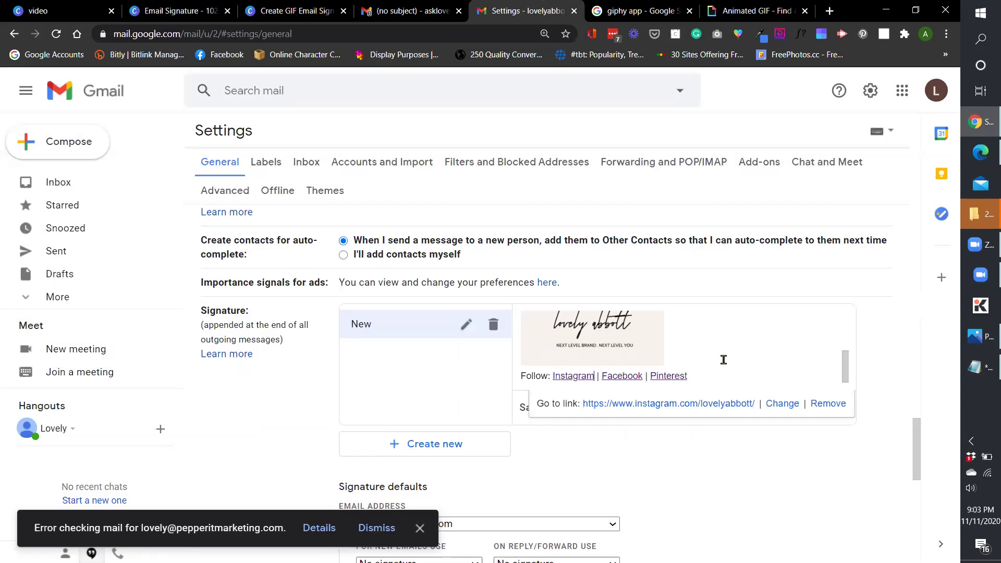
Complete the 'Follow me:' label and make it bold.
left_click(549, 376)
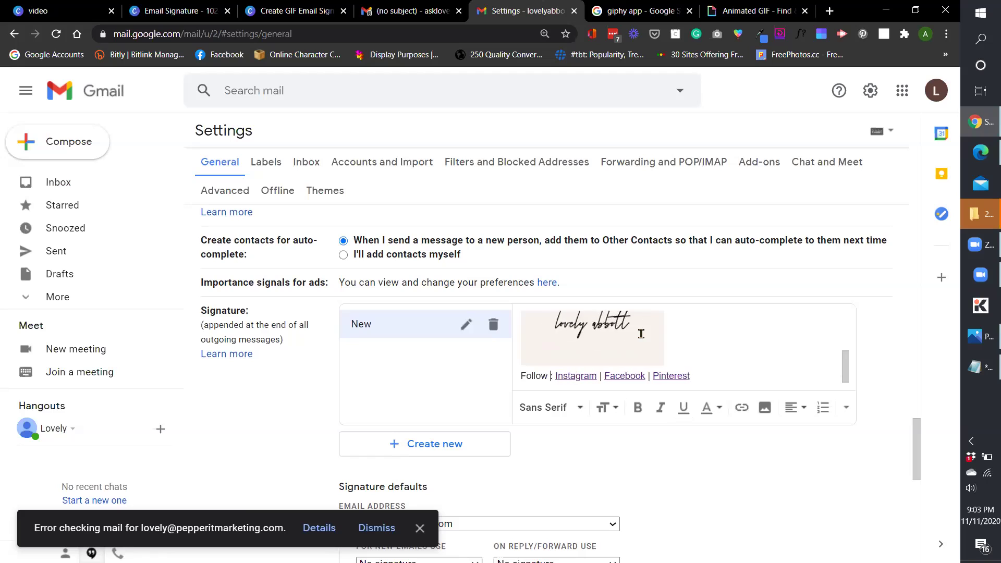
type("me")
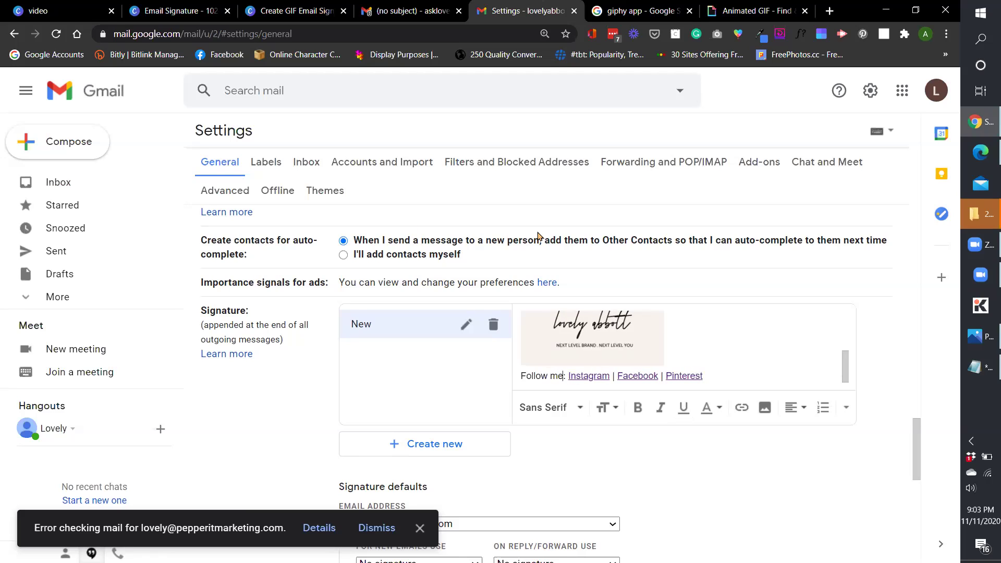
scroll(553, 288, "down", 1)
left_click_drag(520, 309, 569, 313)
left_click(637, 342)
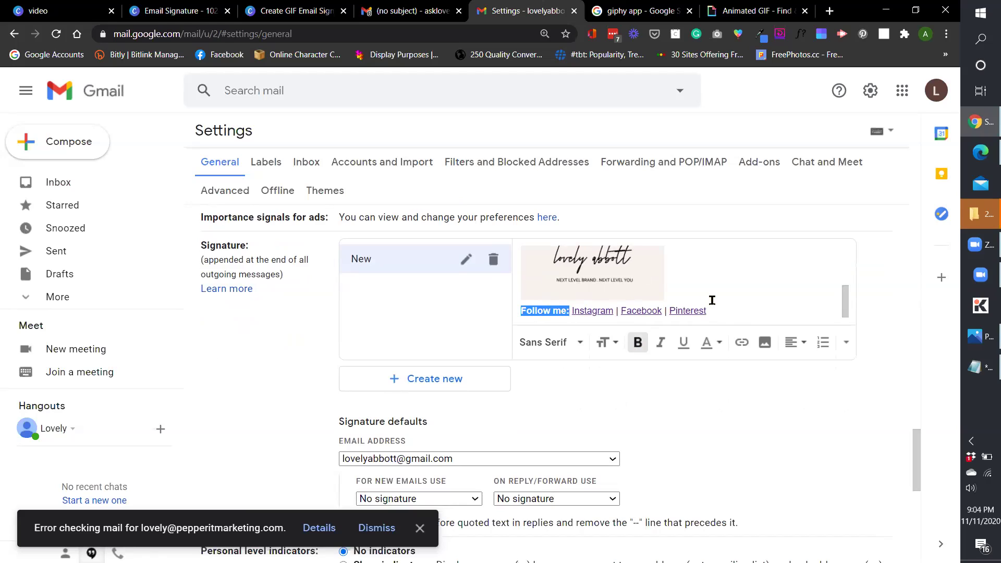
left_click(734, 315)
Add a 'Book a Call and Get Started' line below it and italicize it.
scroll(729, 325, "down", 1)
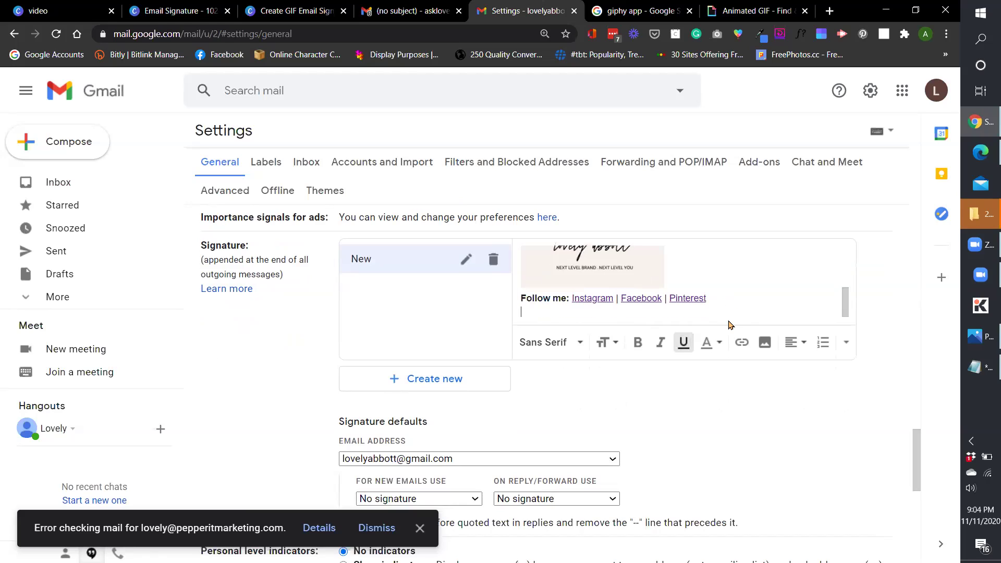
type("Book a Call and Get Started")
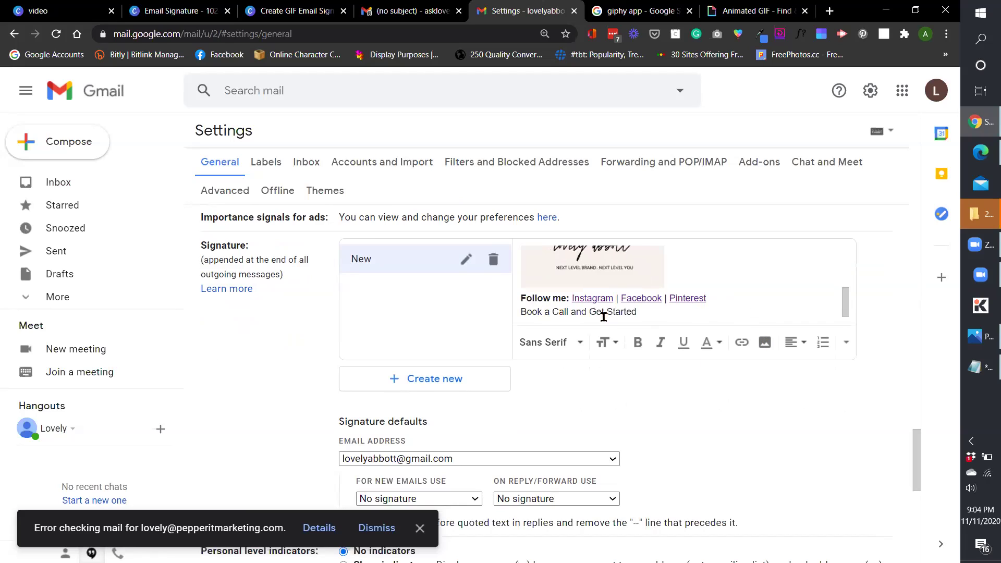
triple_click(648, 312)
key("ctrl+i")
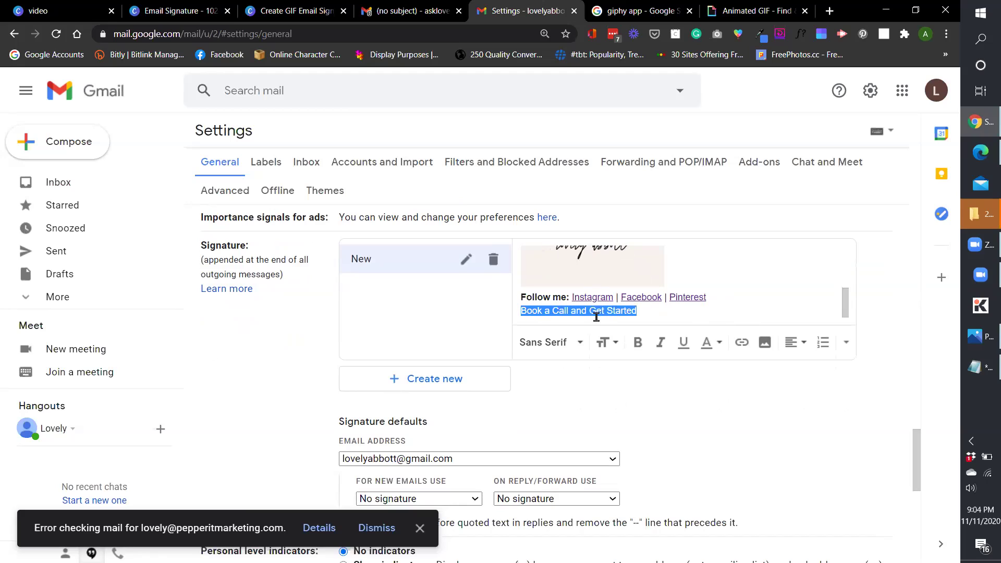
left_click(666, 313)
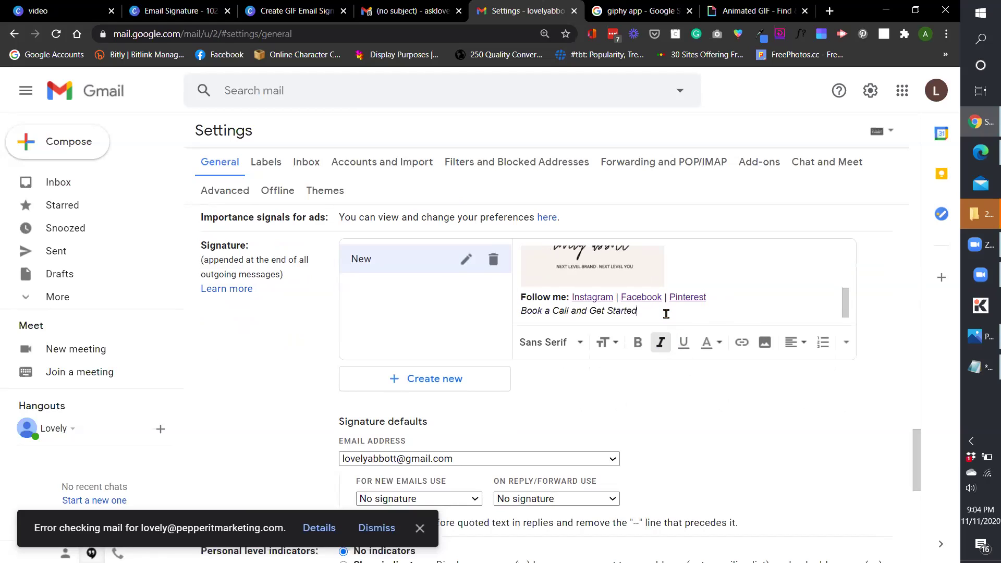
Copy the discovery-call booking page address from the saved notes.
left_click_drag(645, 311, 519, 311)
left_click(981, 368)
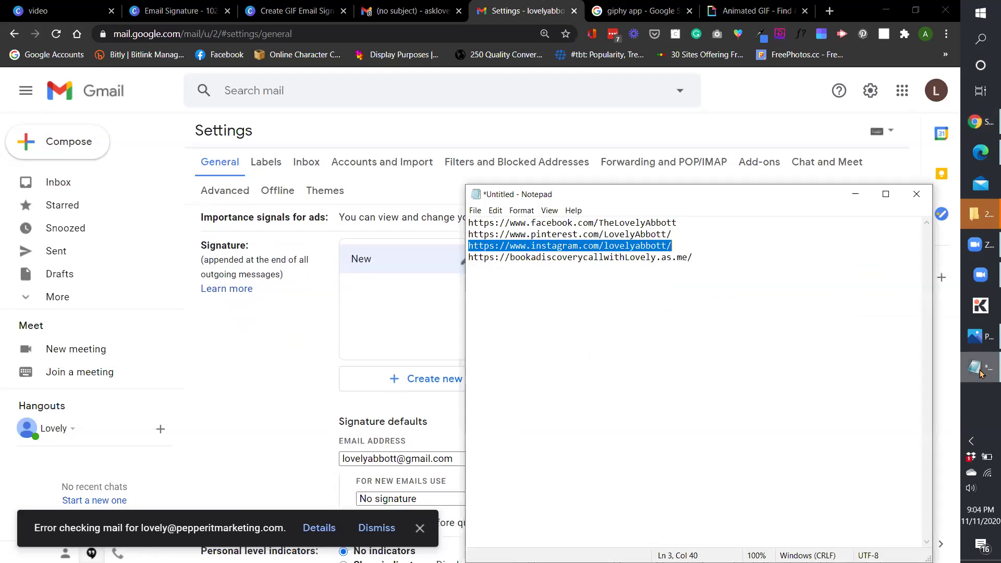
left_click(736, 289)
key("shift+Home")
key("ctrl+c")
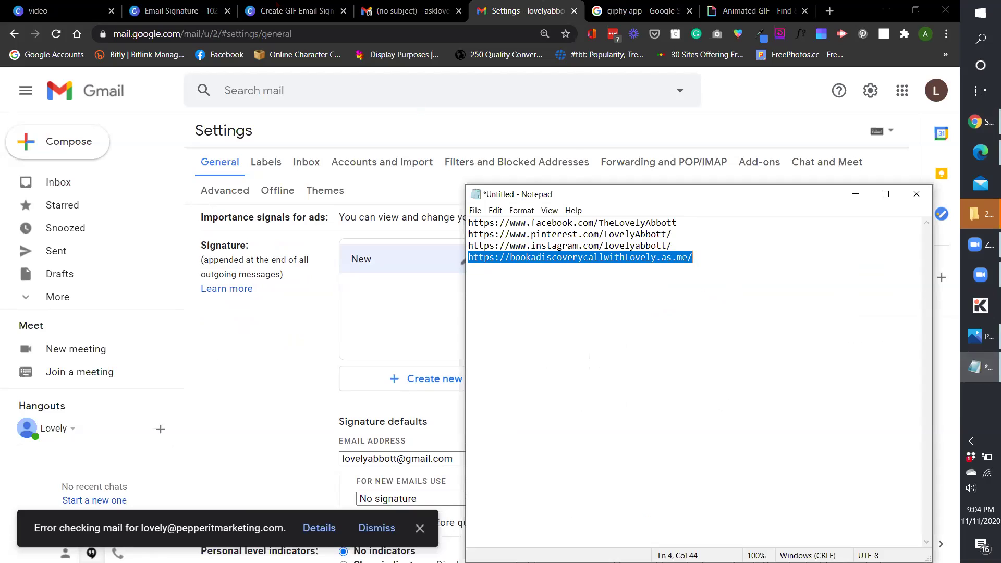
left_click(292, 11)
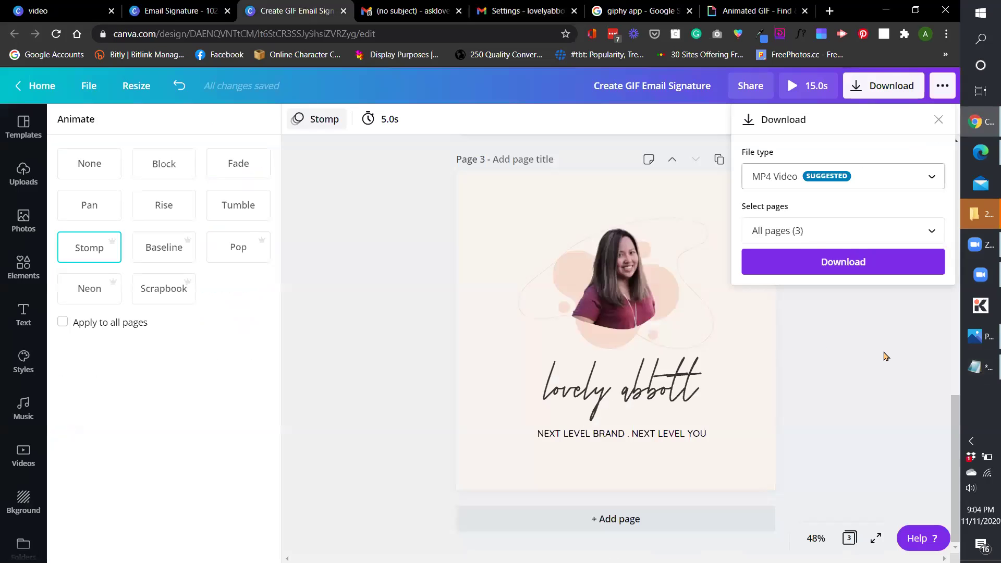
left_click(980, 368)
left_click(646, 7)
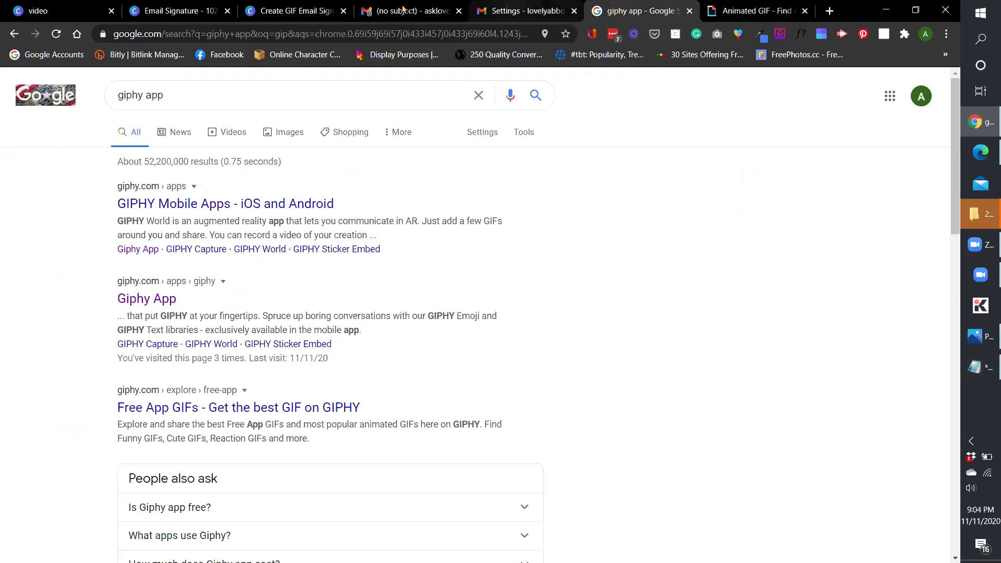
left_click(547, 6)
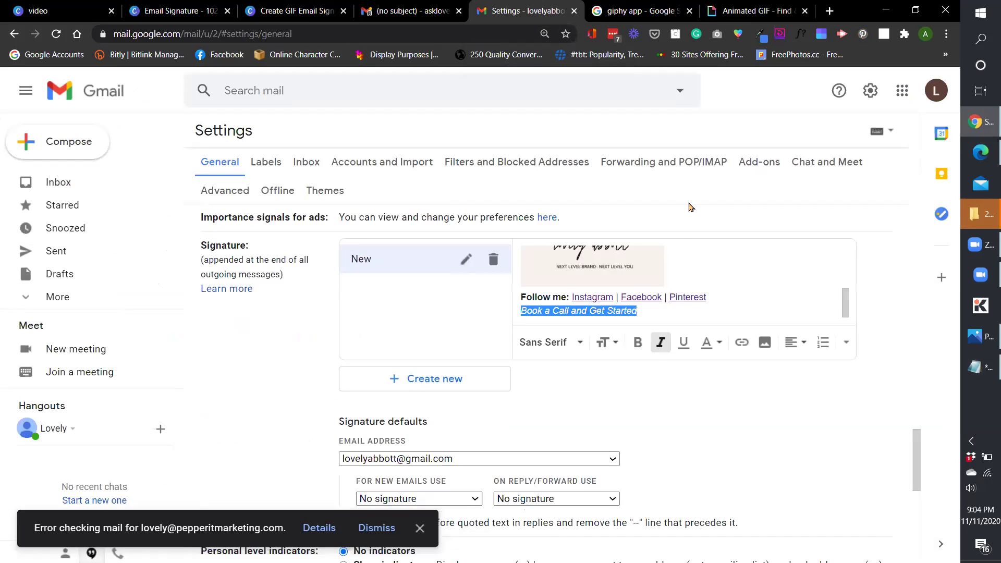
Link the 'Book a Call and Get Started' line to the pasted booking address.
left_click(660, 309)
triple_click(590, 311)
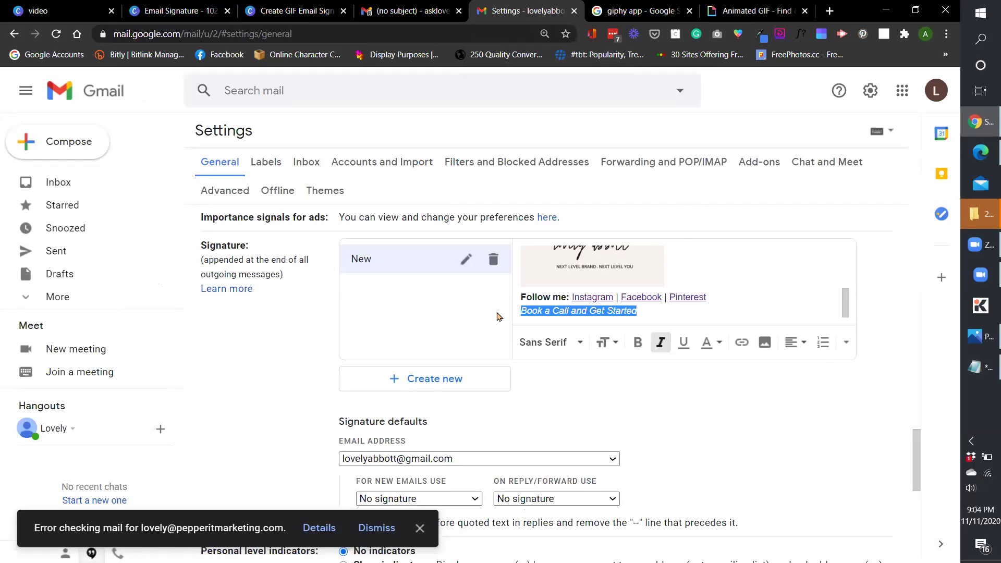
left_click(741, 343)
key("ctrl+v")
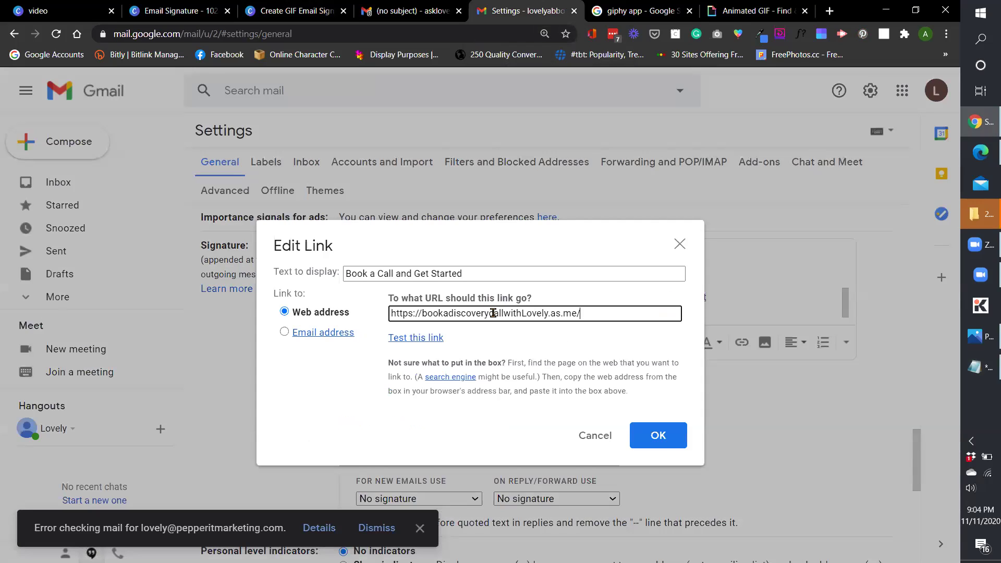
left_click(659, 435)
scroll(599, 311, "up", 1)
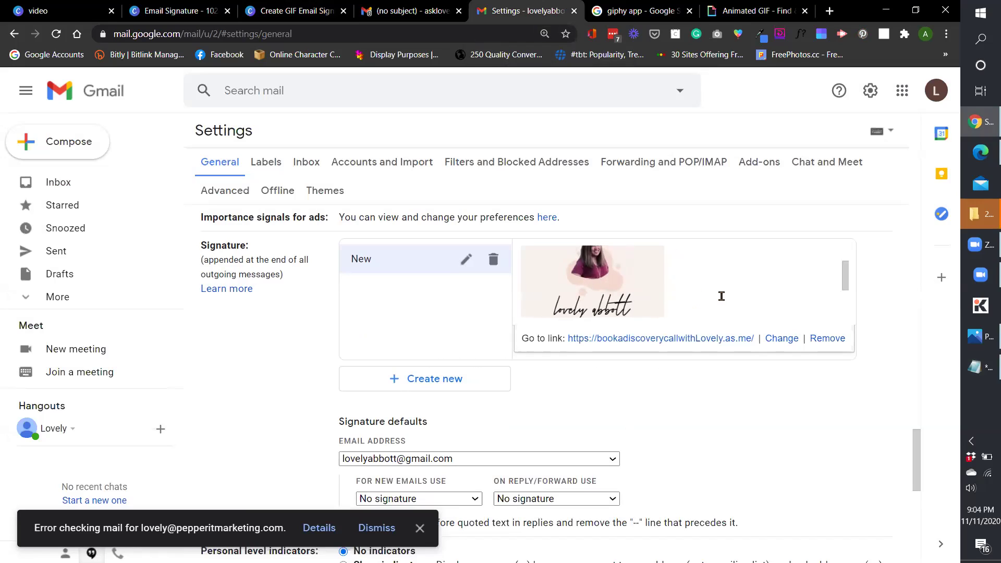
left_click(709, 295)
left_click(619, 281)
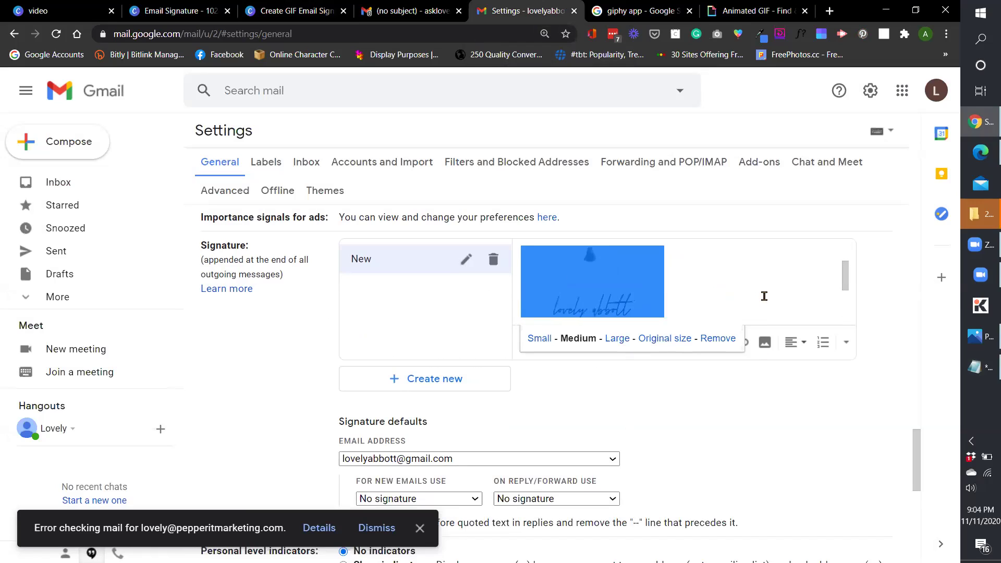
left_click_drag(683, 291, 509, 294)
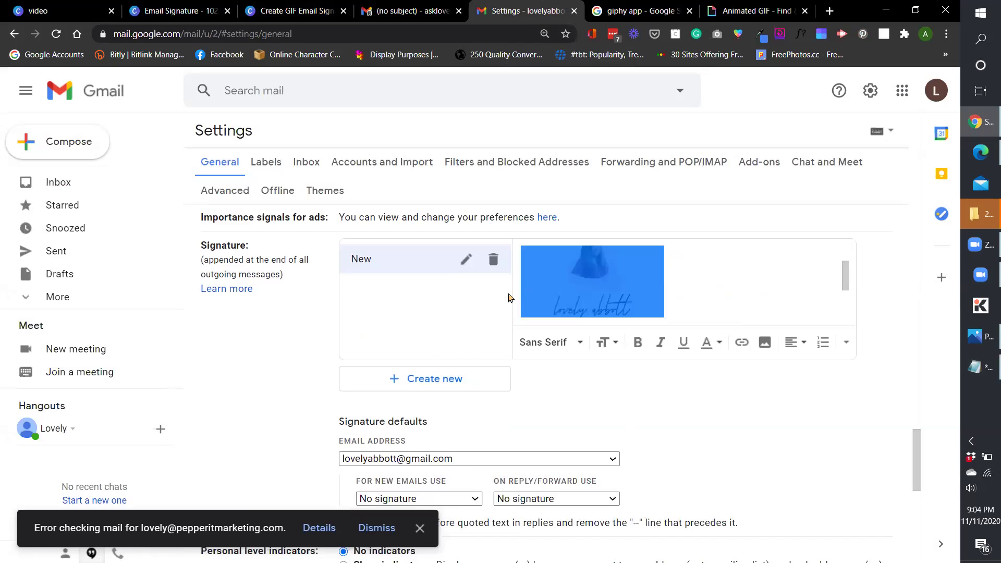
left_click(742, 344)
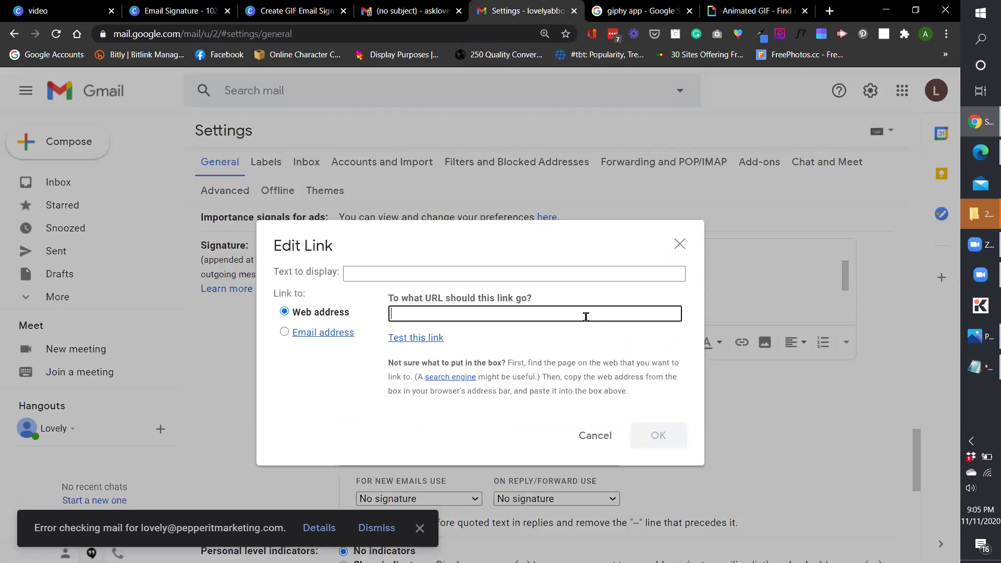
type("www.lovelyabbott.")
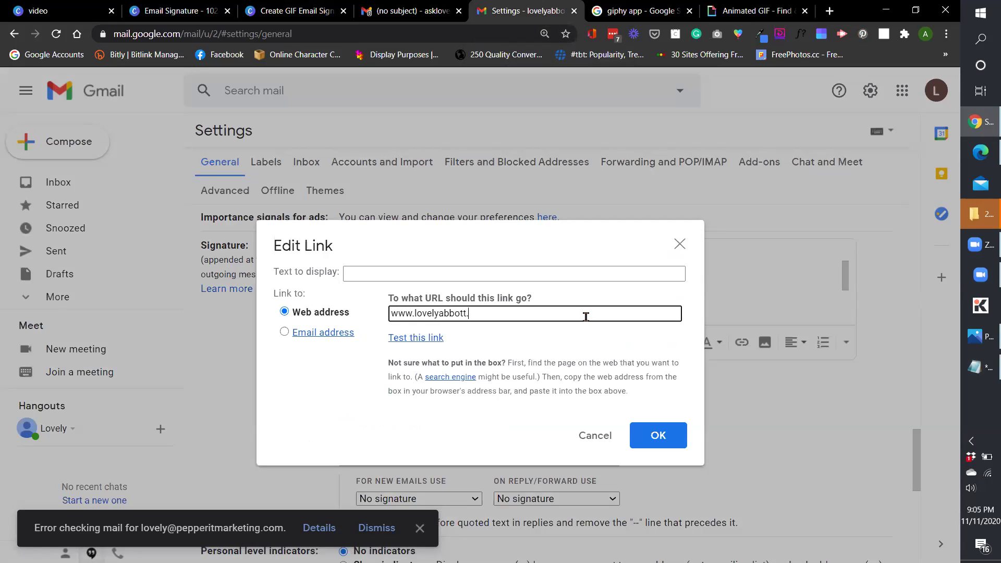
type("com")
left_click(659, 435)
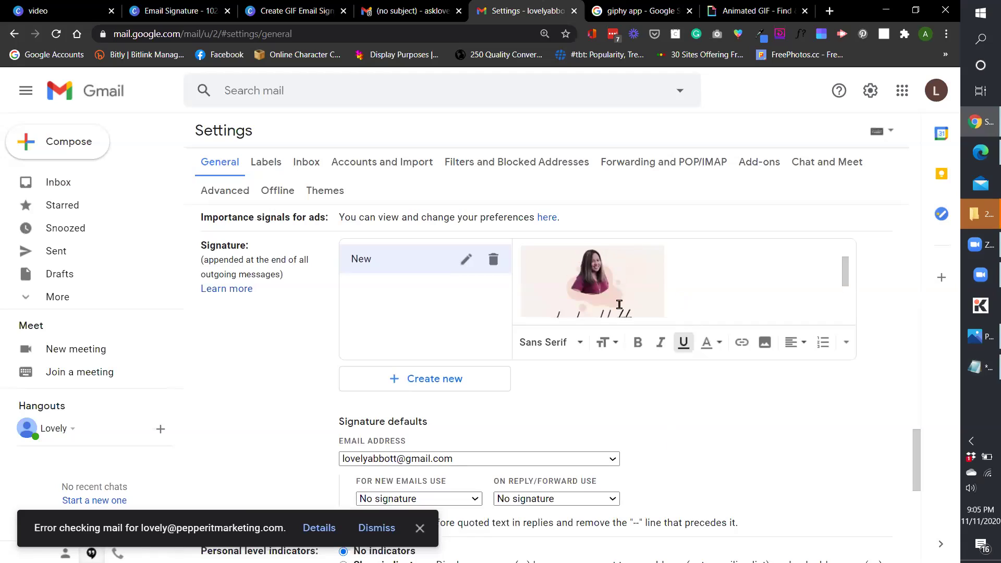
left_click(675, 293)
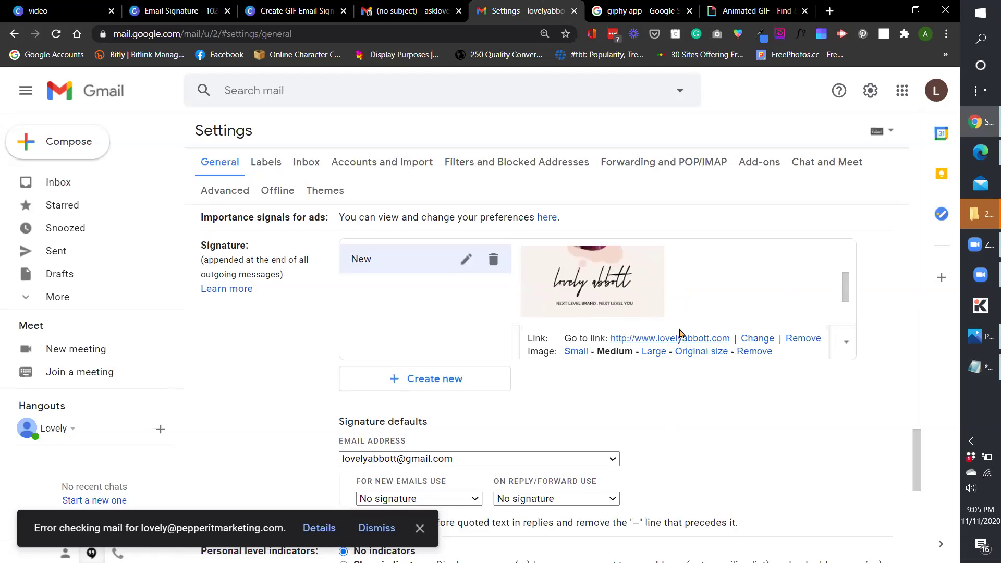
left_click(722, 295)
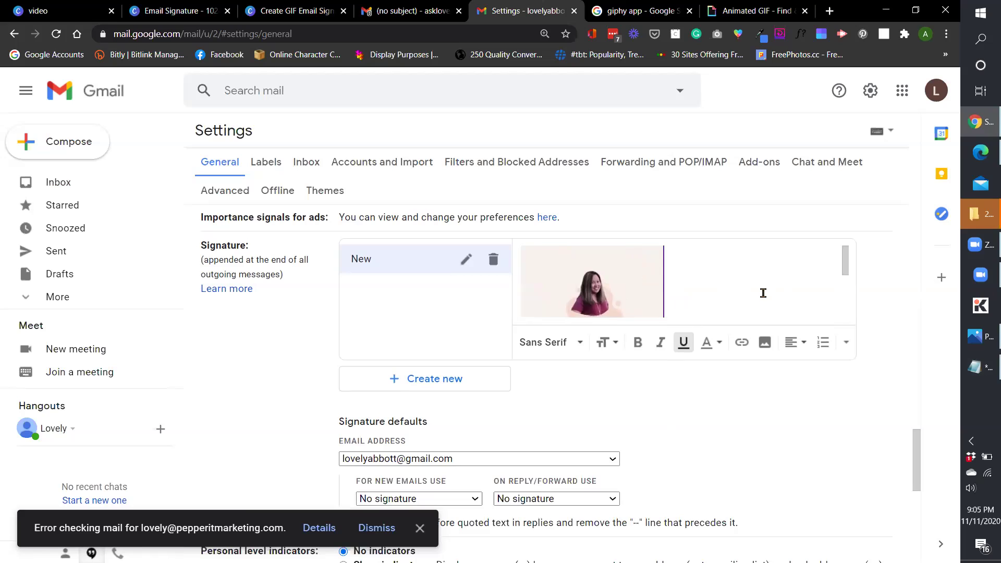
Choose the New signature for new emails and for replies/forwards, then save changes.
scroll(765, 289, "down", 8)
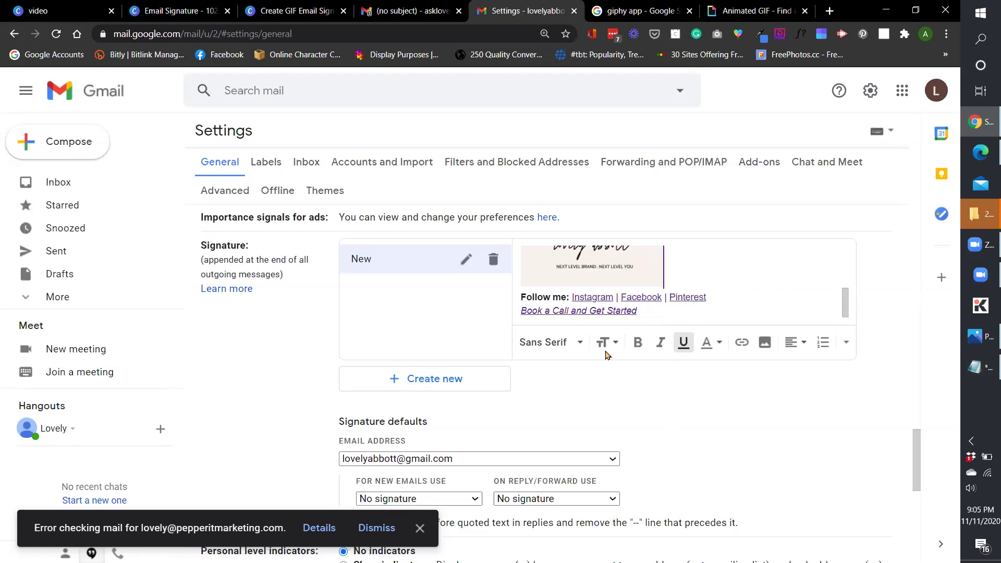
scroll(620, 398, "up", 2)
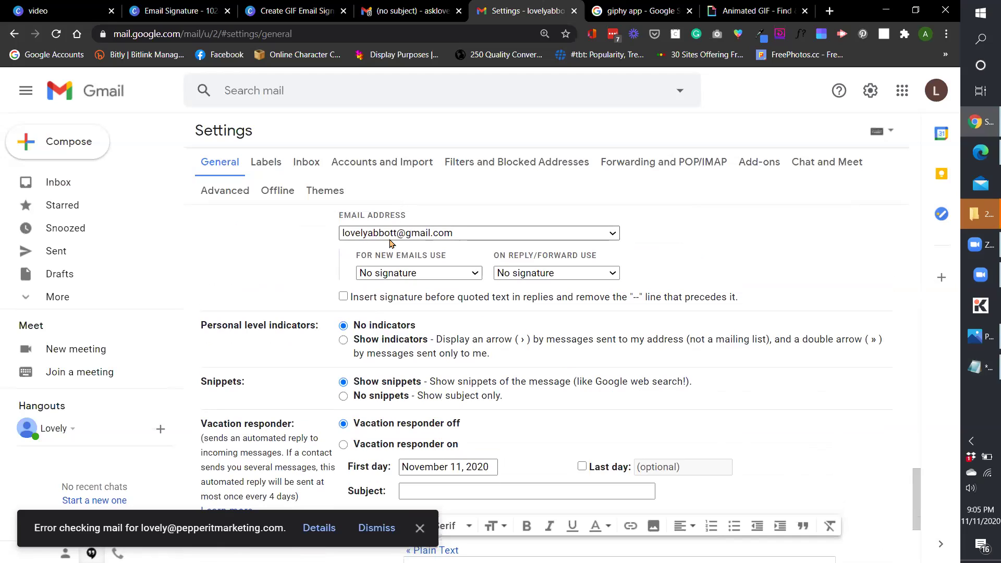
left_click(402, 273)
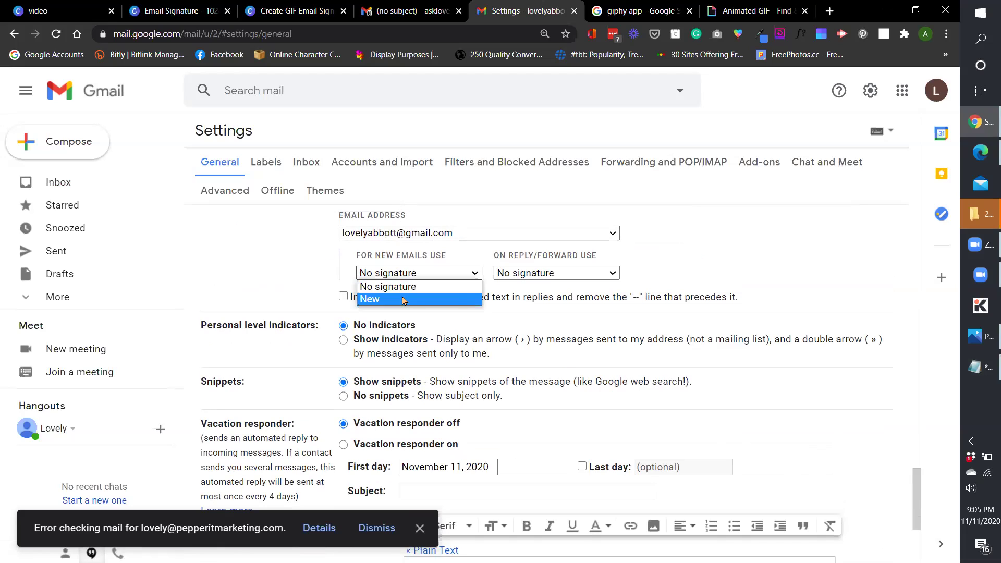
left_click(405, 299)
left_click(554, 273)
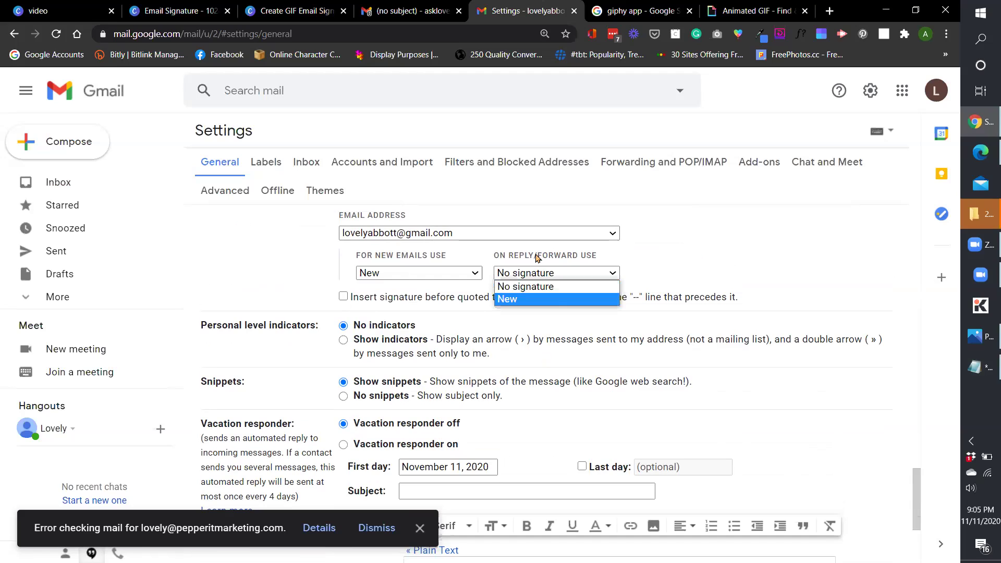
left_click(528, 299)
scroll(594, 308, "down", 4)
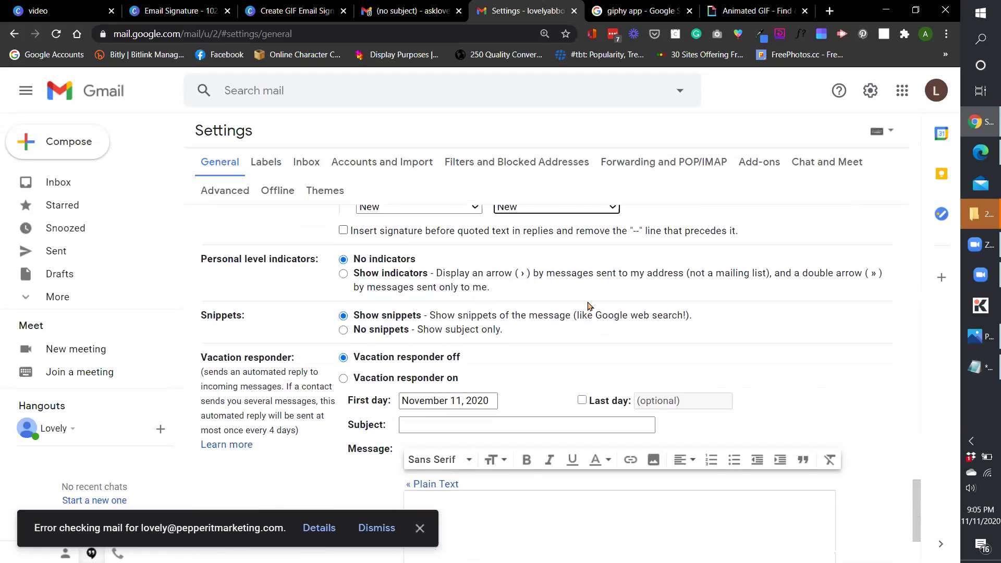
left_click(538, 493)
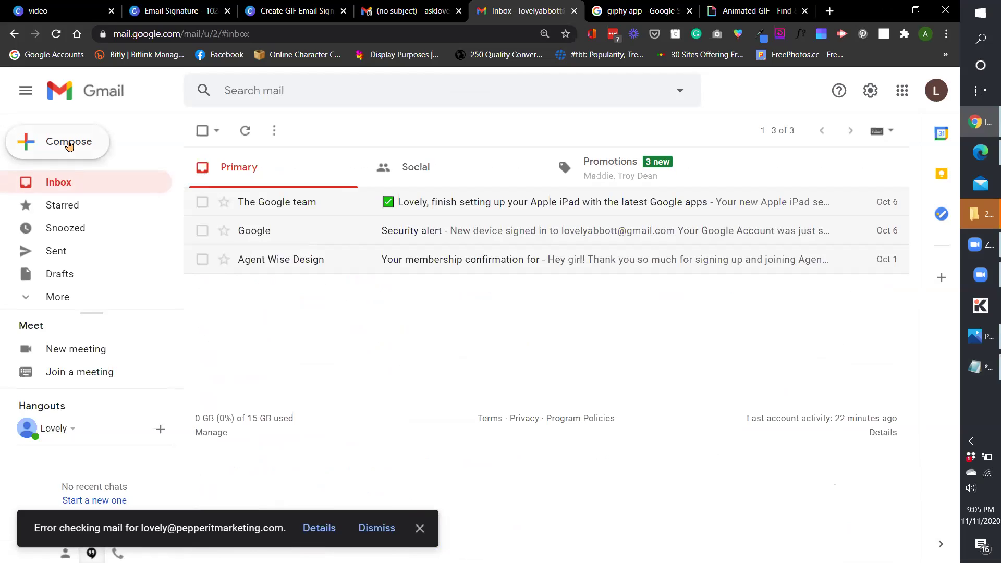
Preview the GIF signature in a new message, view the received email, then return to Canva.
left_click(69, 146)
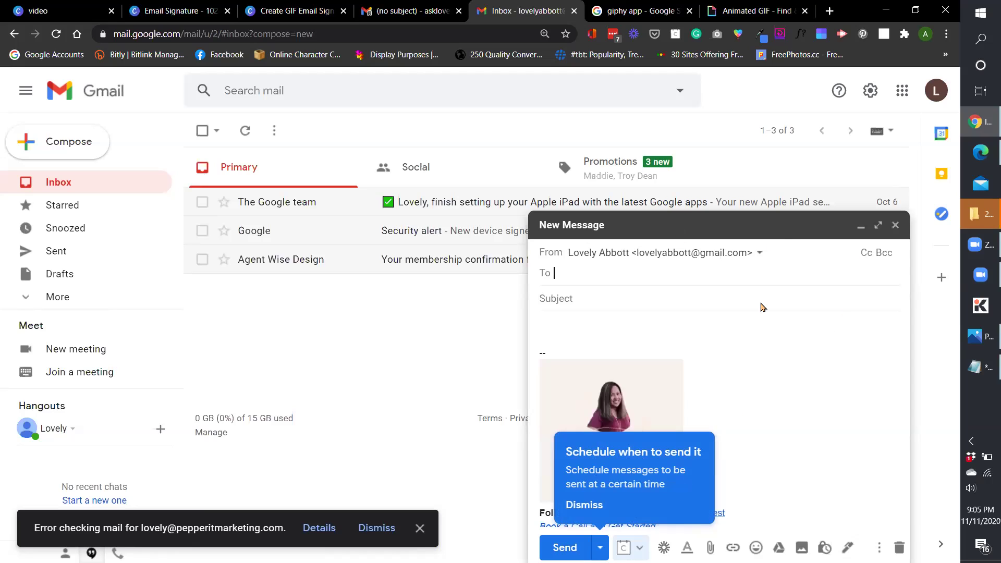
left_click(683, 225)
left_click(851, 545)
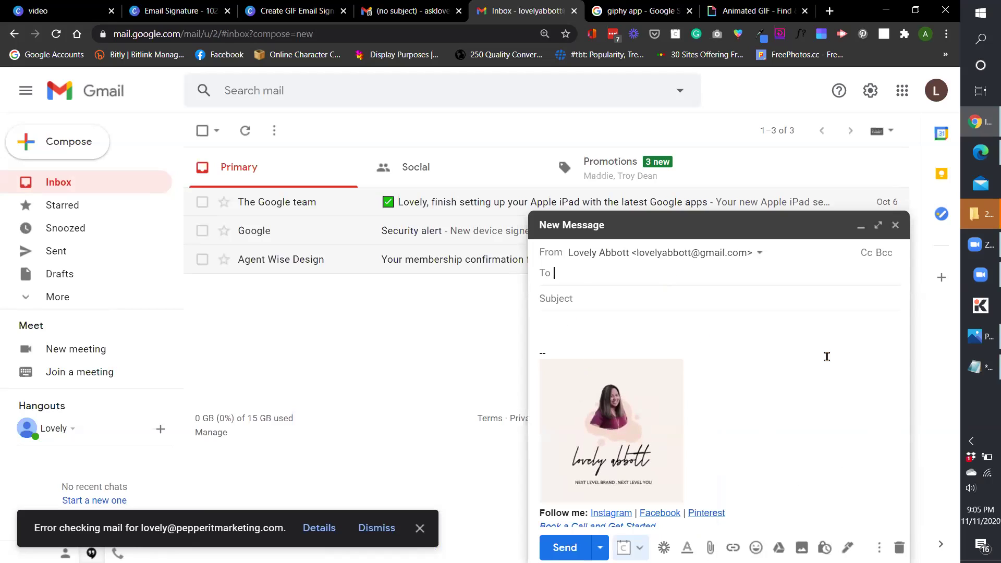
left_click(602, 346)
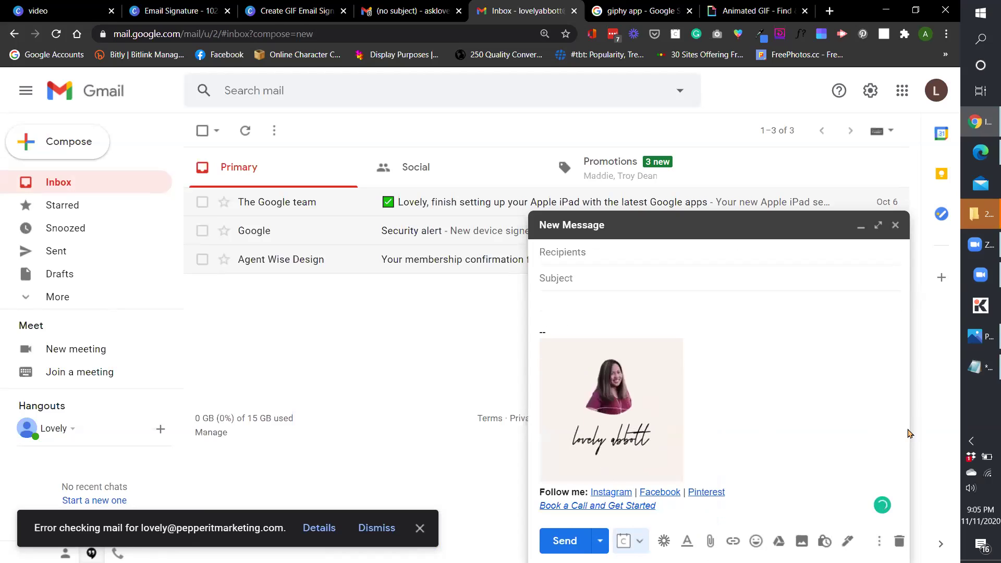
left_click(412, 11)
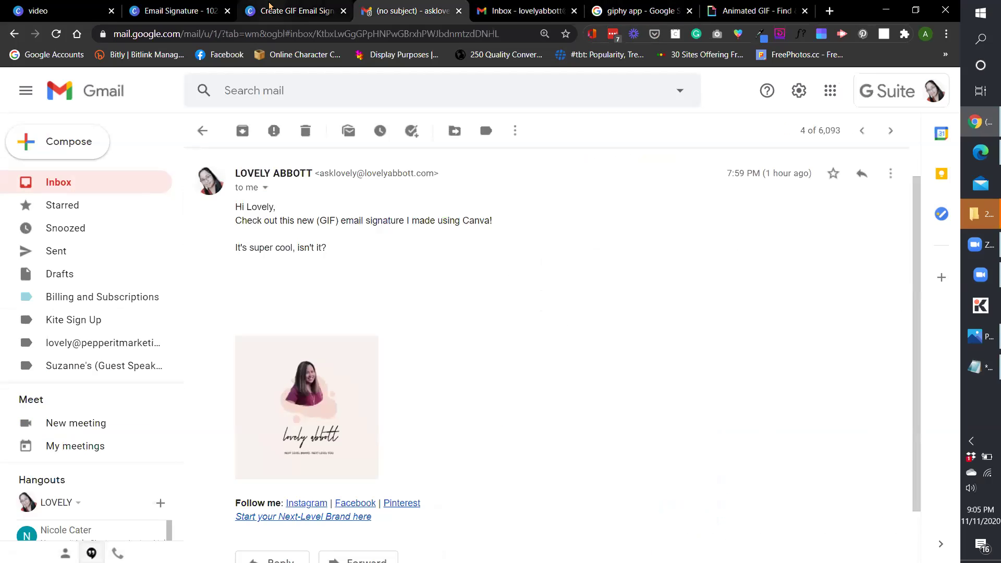
left_click(269, 6)
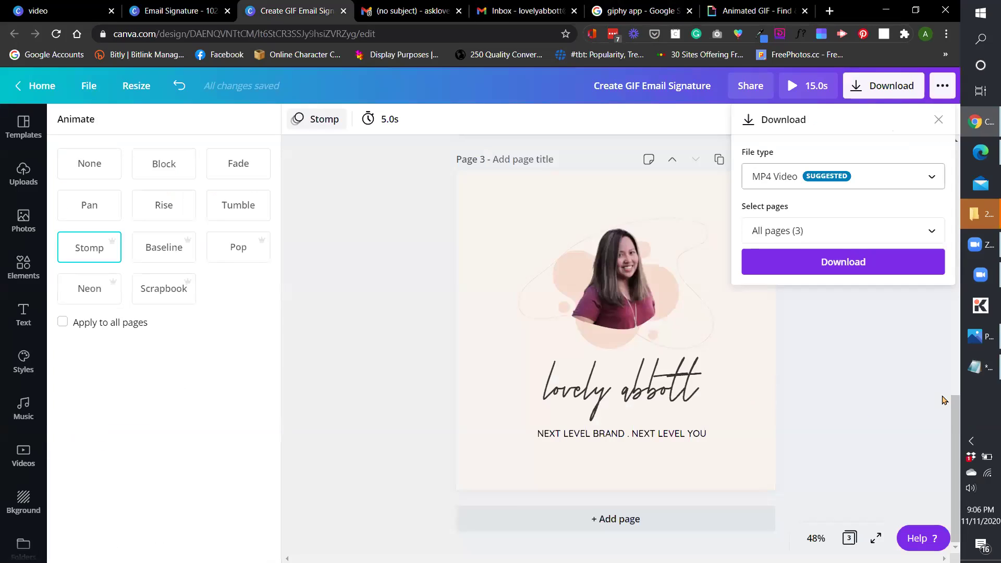
Open Canva's Text panel and scroll up to the 'Create GIF Email Signature in Canva' title page.
left_click(943, 400)
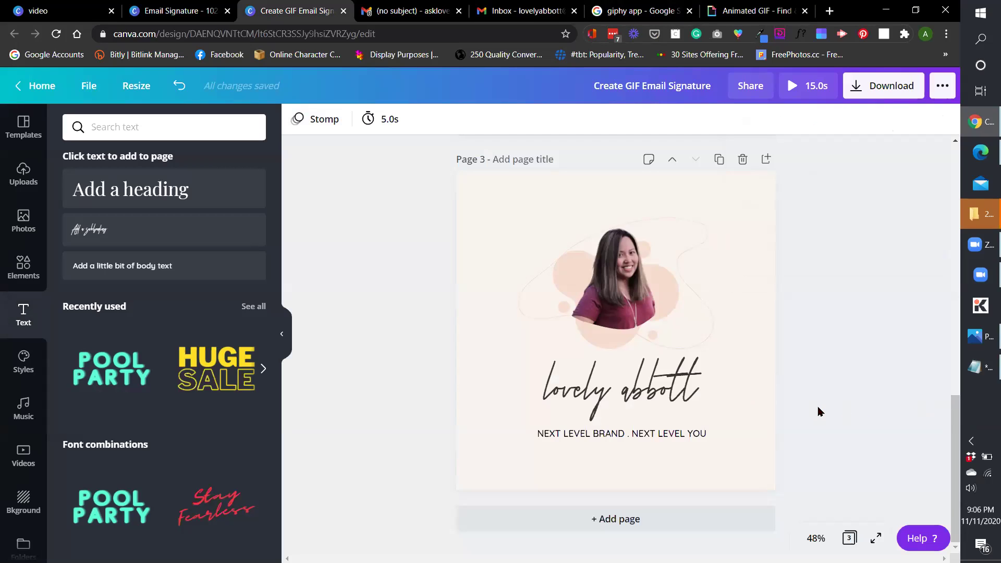
scroll(819, 413, "up", 10)
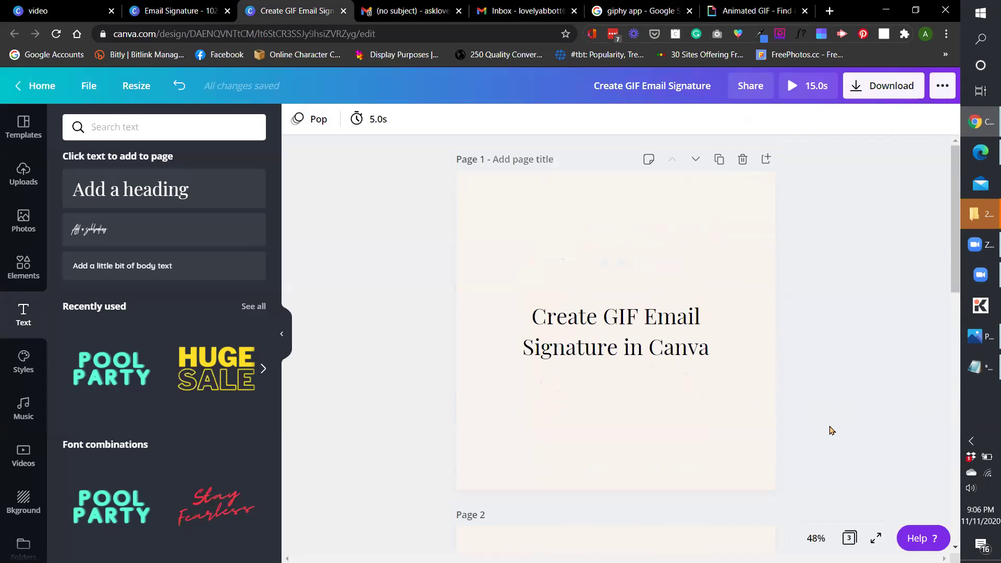